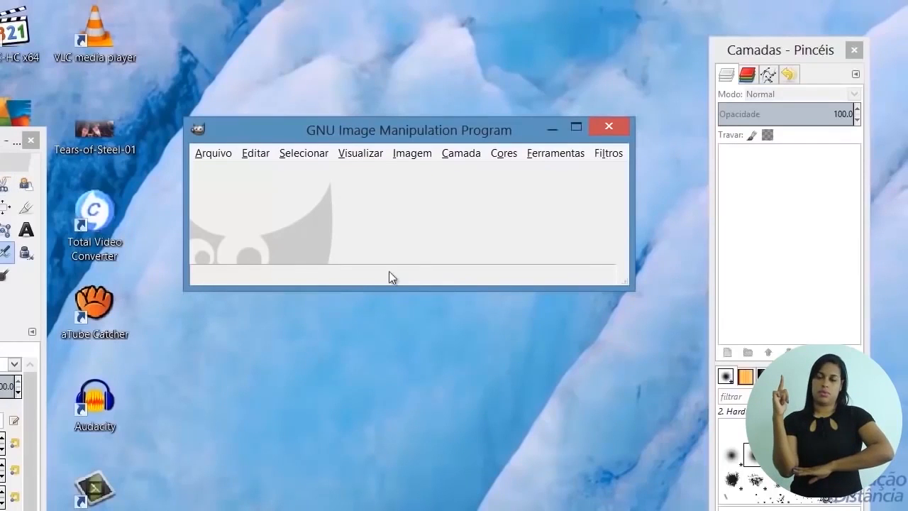
# Step: Widen the main image window to fit its whole menu bar and switch the interface to single-window mode
pyautogui.moveTo(630, 198); pyautogui.dragTo(732, 192)
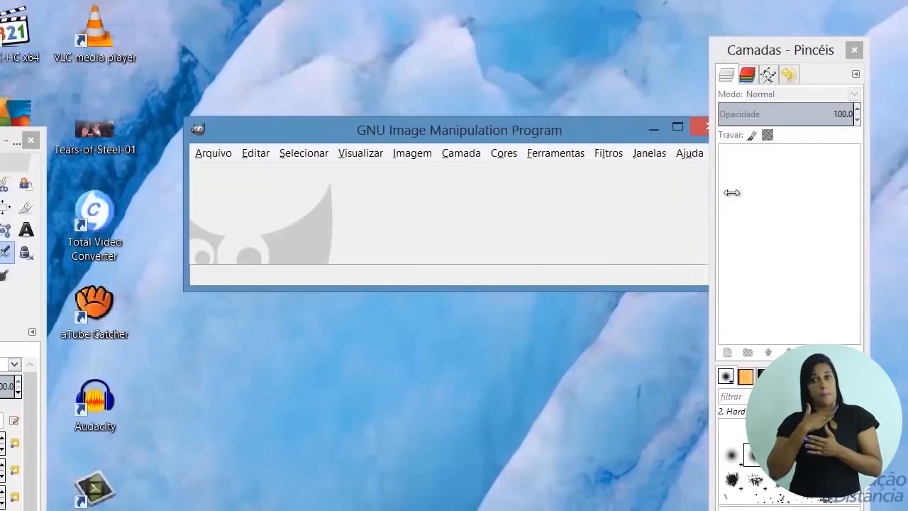
pyautogui.moveTo(550, 124); pyautogui.dragTo(498, 121)
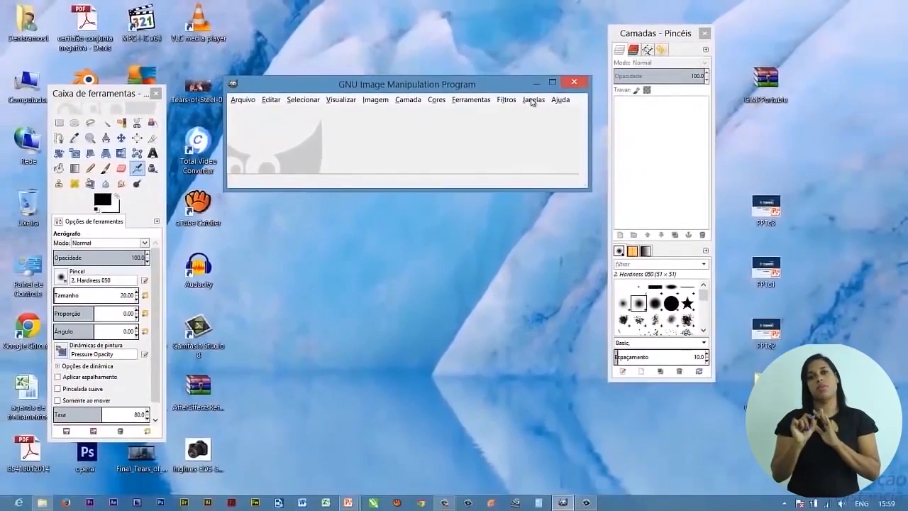
pyautogui.click(534, 100)
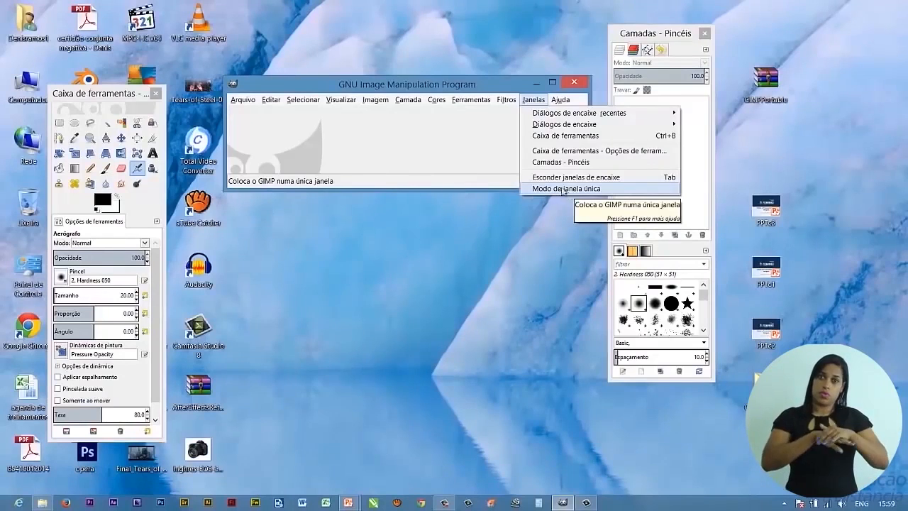
pyautogui.moveTo(506, 99)
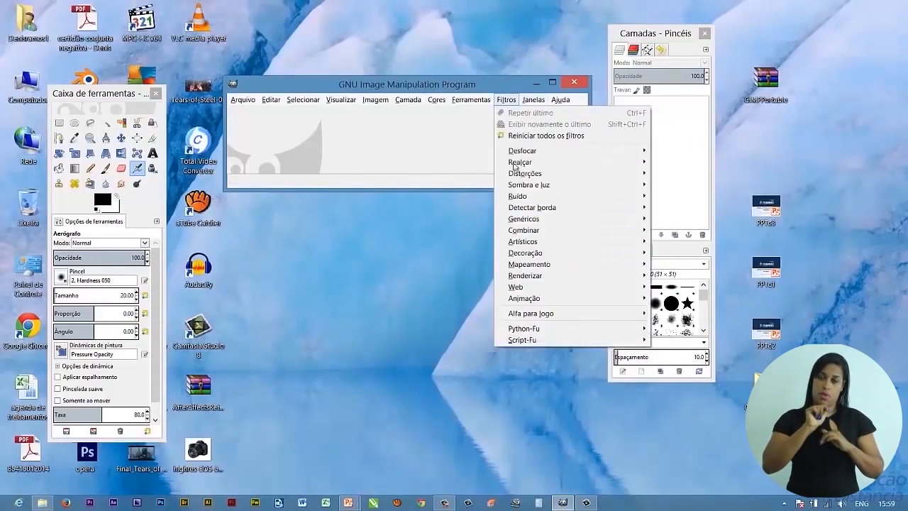
pyautogui.moveTo(534, 100)
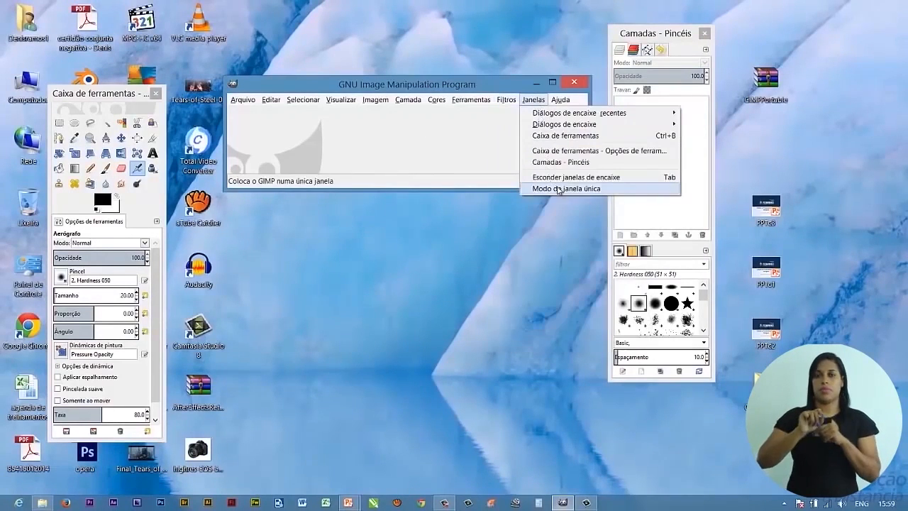
pyautogui.click(559, 189)
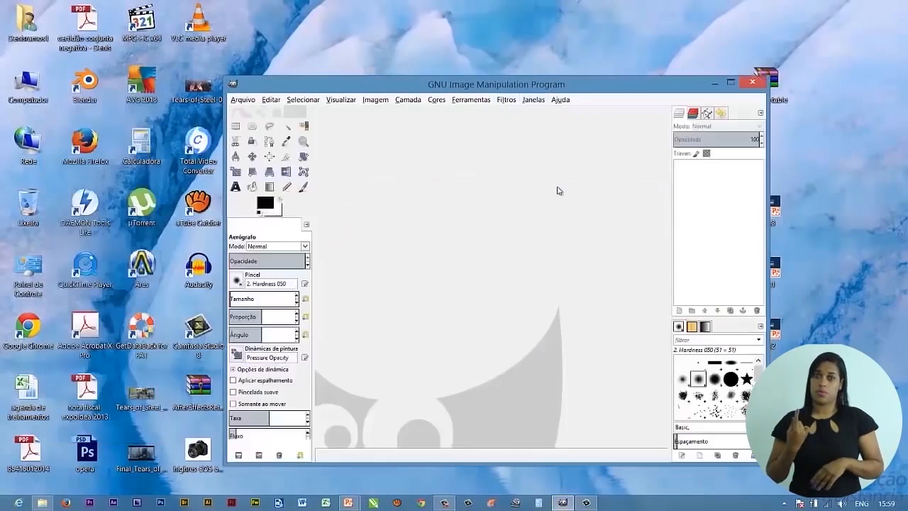
# Step: Maximize the window and widen both the tool options dock and the layers dock
pyautogui.click(731, 84)
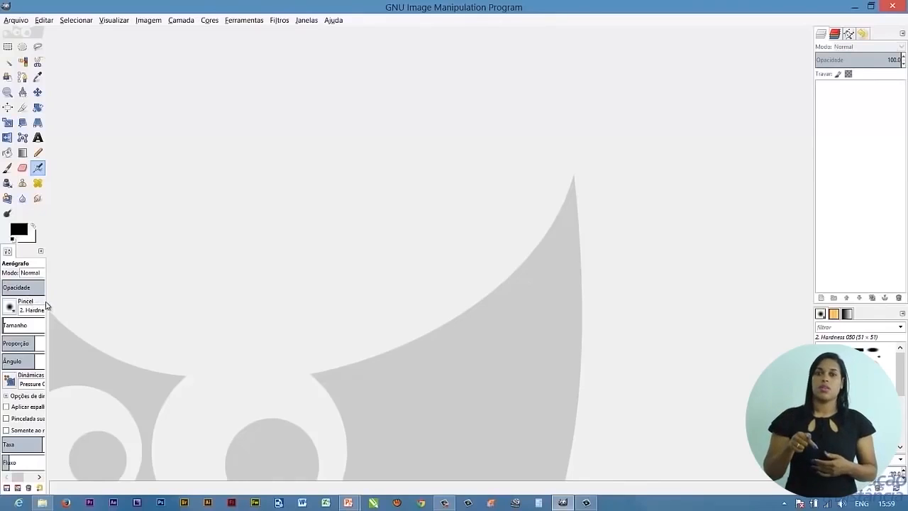
pyautogui.moveTo(45, 301); pyautogui.dragTo(146, 293)
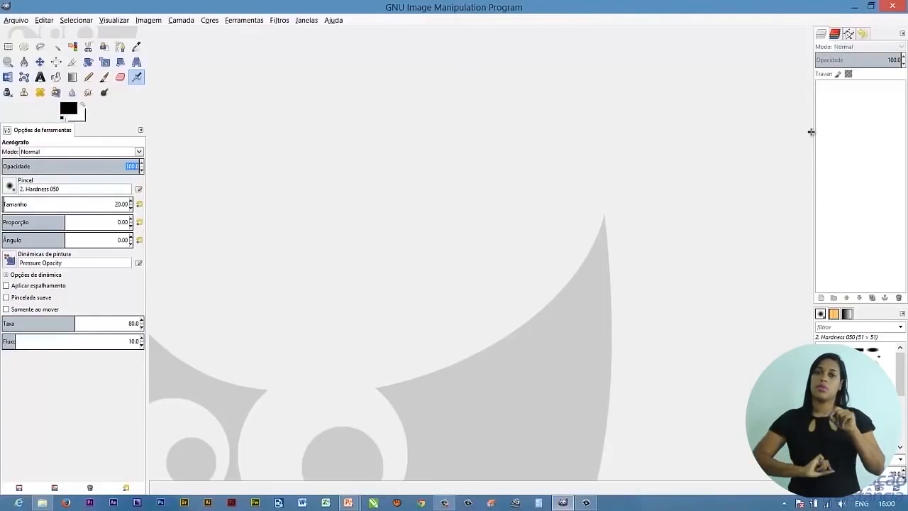
pyautogui.moveTo(811, 132); pyautogui.dragTo(768, 127)
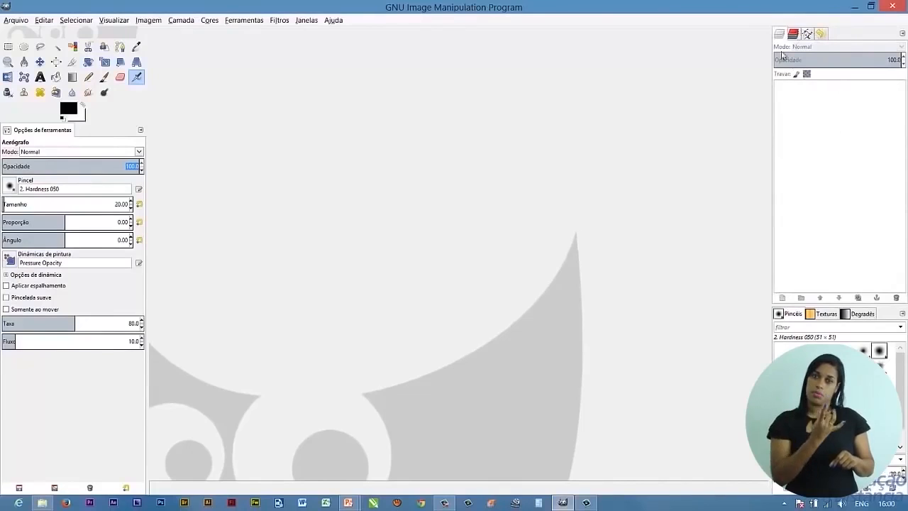
# Step: Look through the channels, paths and gradients dialogs, returning to the layers and brushes dialogs
pyautogui.click(795, 34)
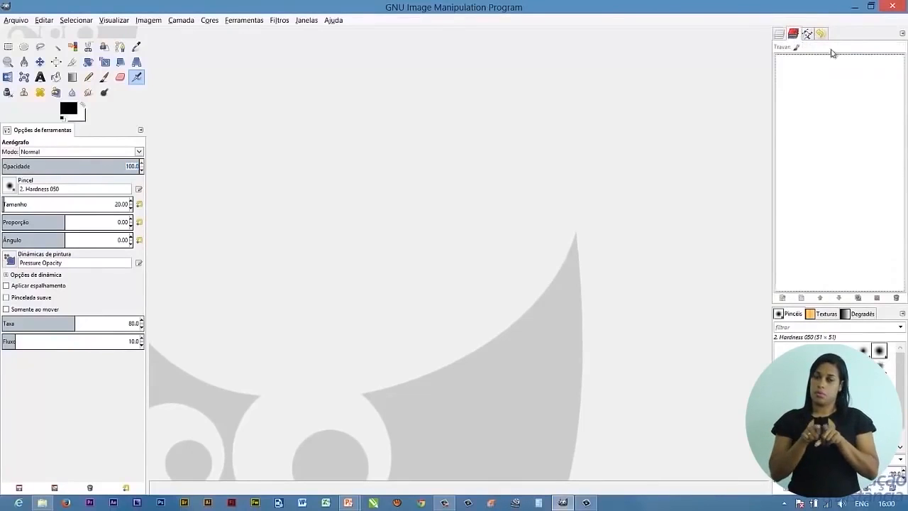
pyautogui.click(807, 34)
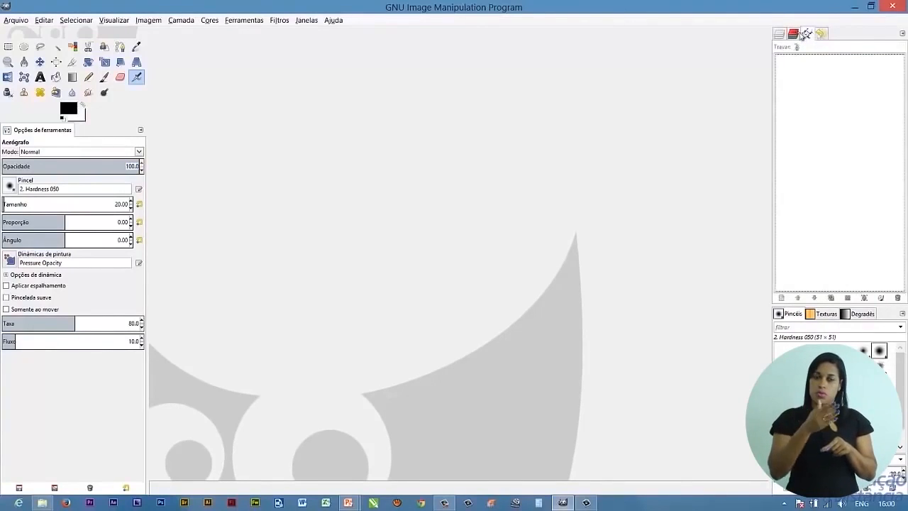
pyautogui.click(781, 34)
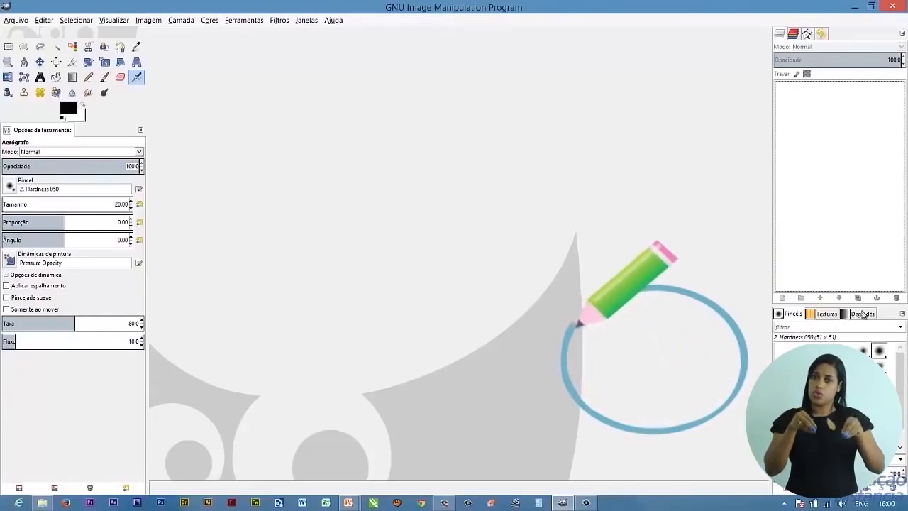
pyautogui.click(863, 313)
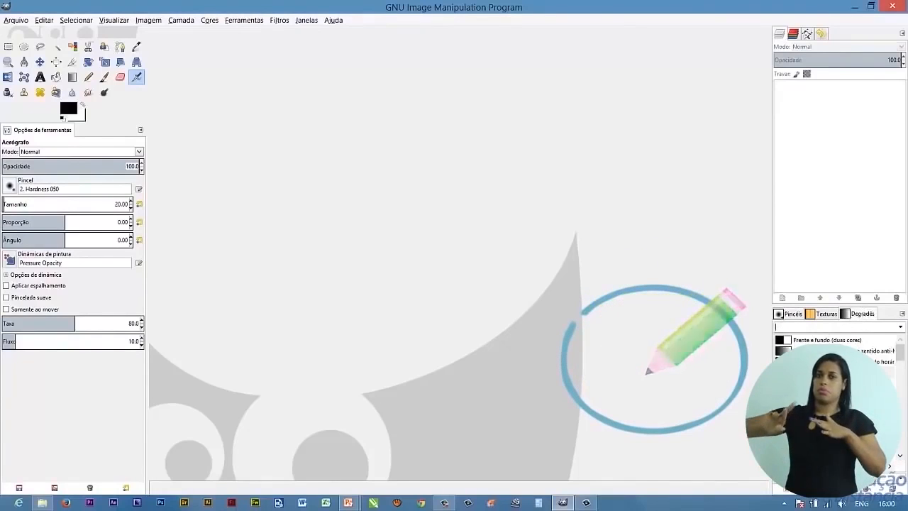
pyautogui.click(793, 315)
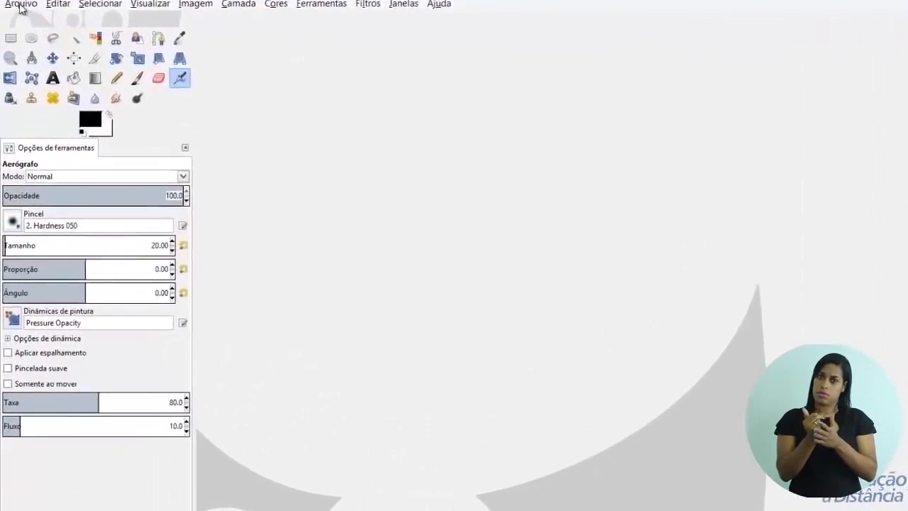
# Step: Open the image Tears_of_Steel_frame_05_6a.jpg from the Desktop folder
pyautogui.click(20, 4)
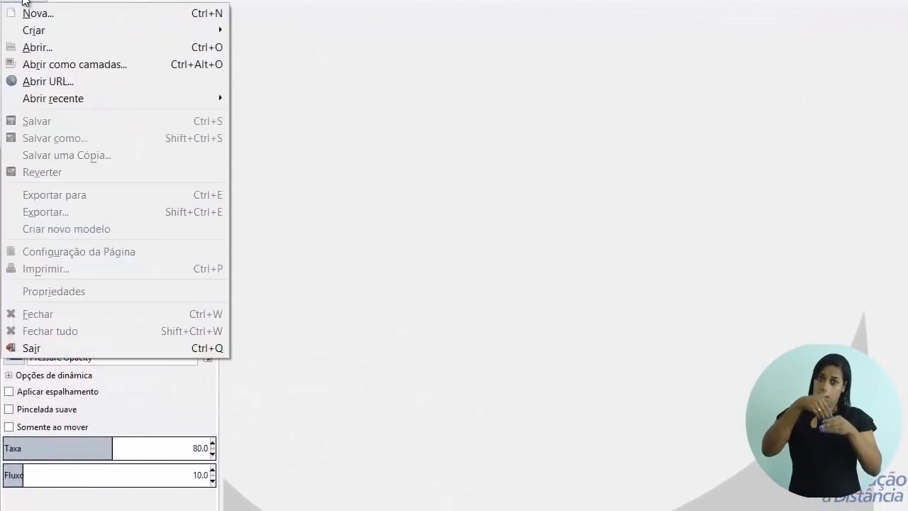
pyautogui.click(71, 45)
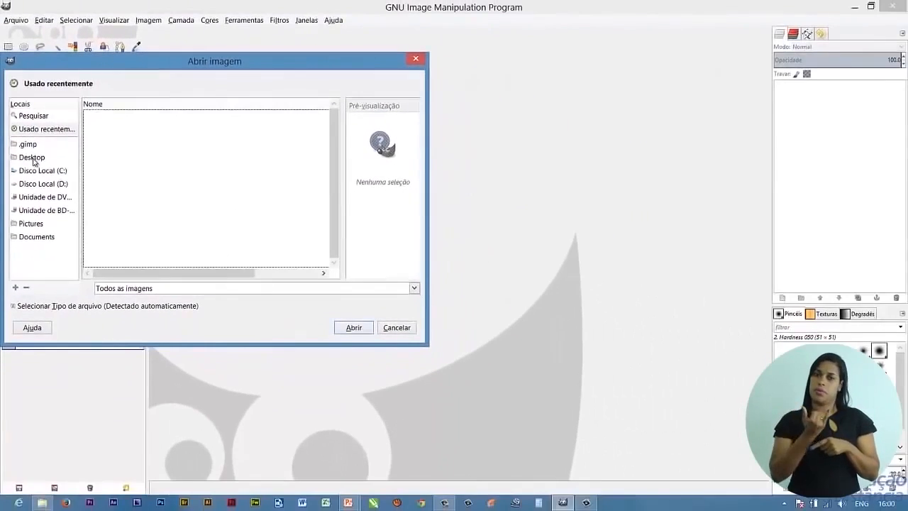
pyautogui.click(39, 175)
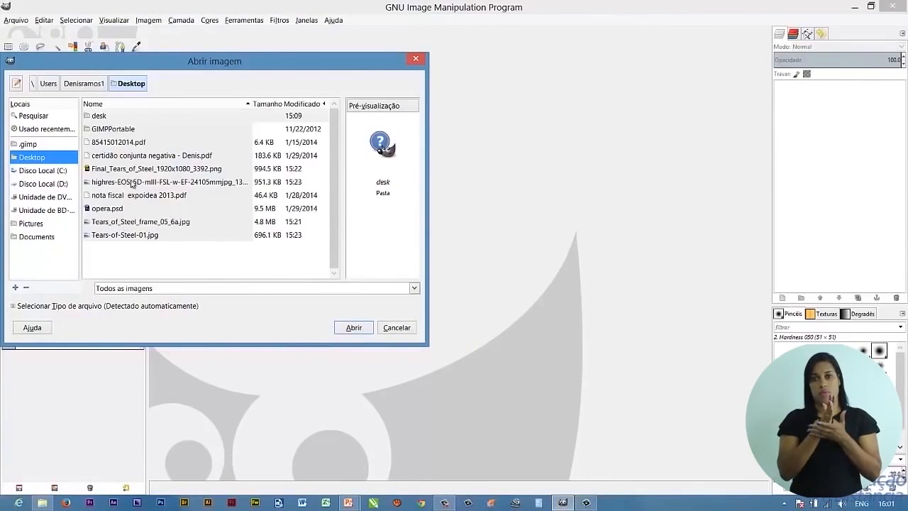
pyautogui.click(133, 225)
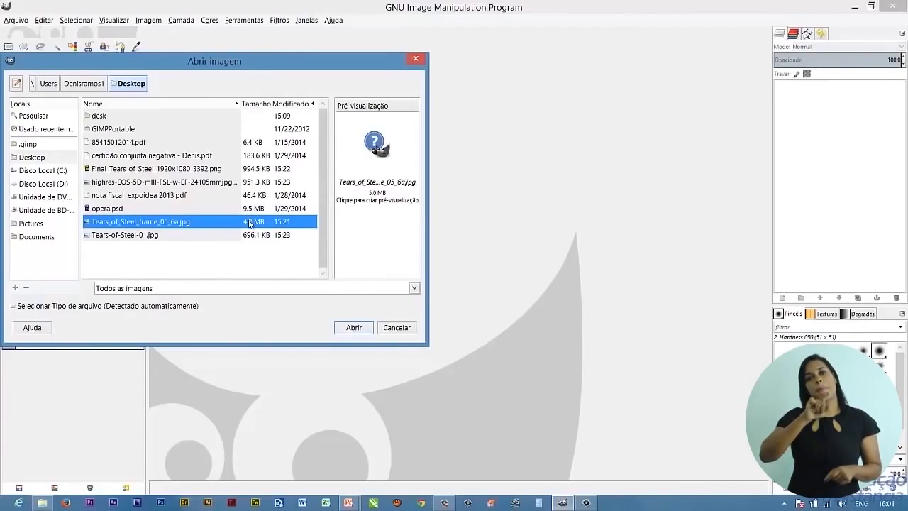
pyautogui.click(354, 327)
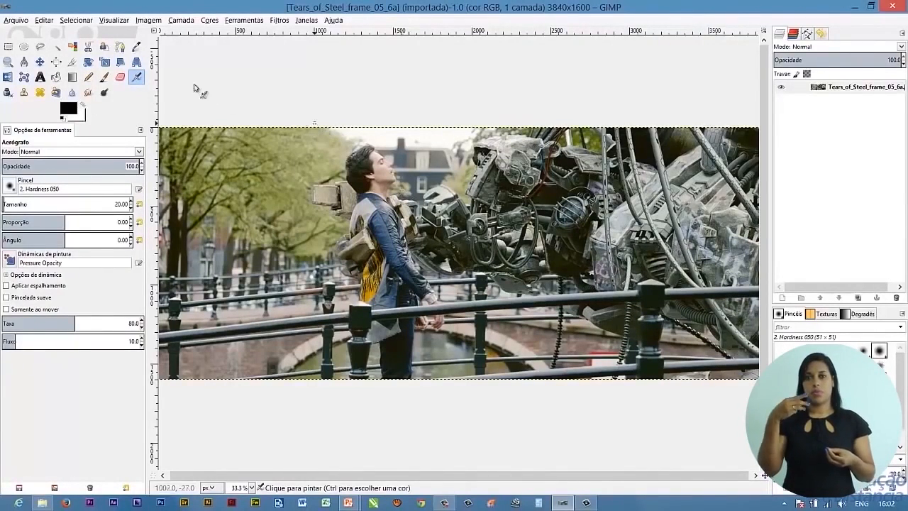
# Step: In the image resizing settings, review the available units and set the width to 900 px with the height linked proportionally
pyautogui.click(146, 23)
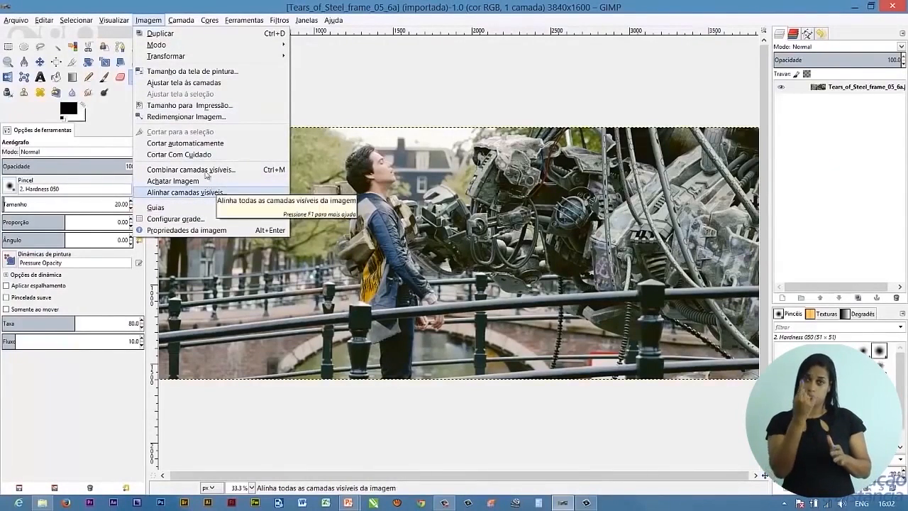
pyautogui.click(189, 119)
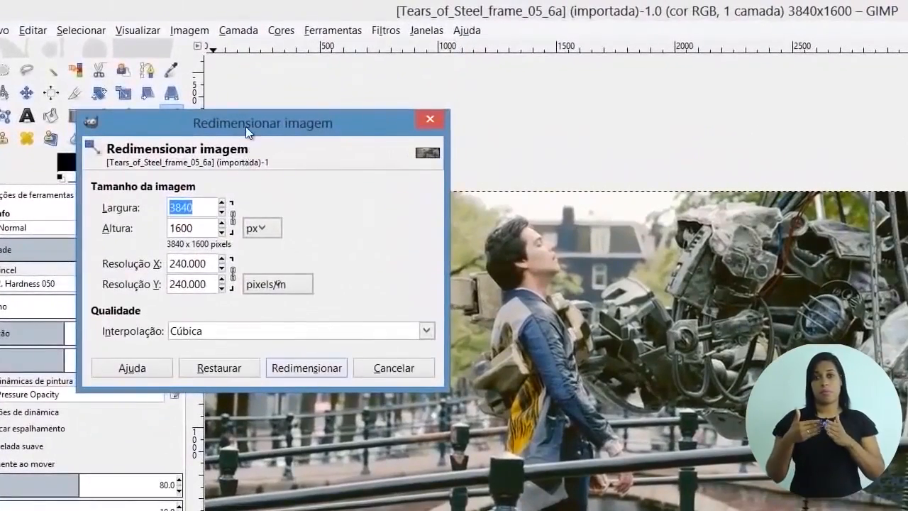
pyautogui.moveTo(228, 103); pyautogui.dragTo(401, 176)
pyautogui.moveTo(467, 210); pyautogui.dragTo(663, 115)
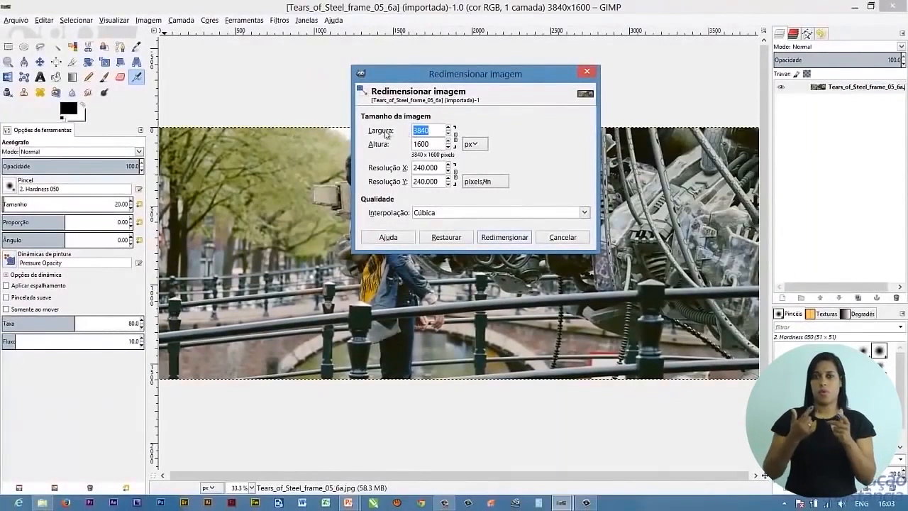
pyautogui.click(487, 147)
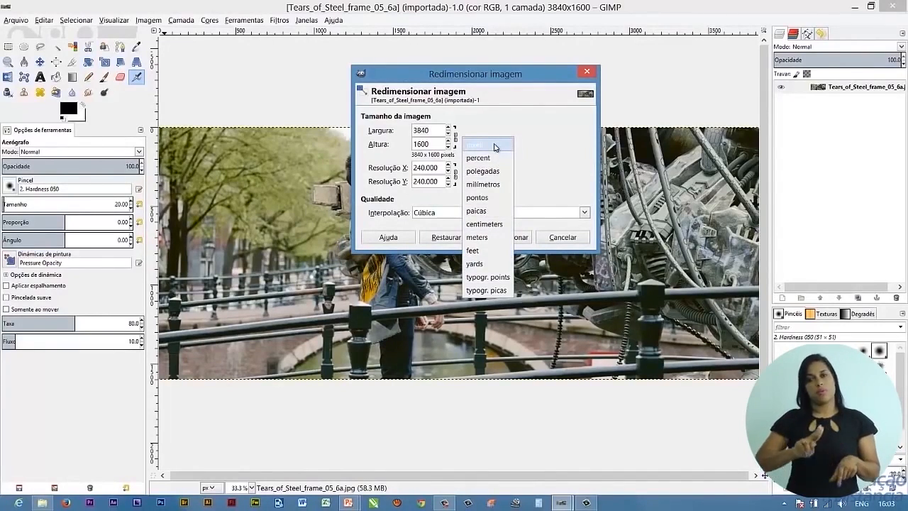
pyautogui.click(433, 132)
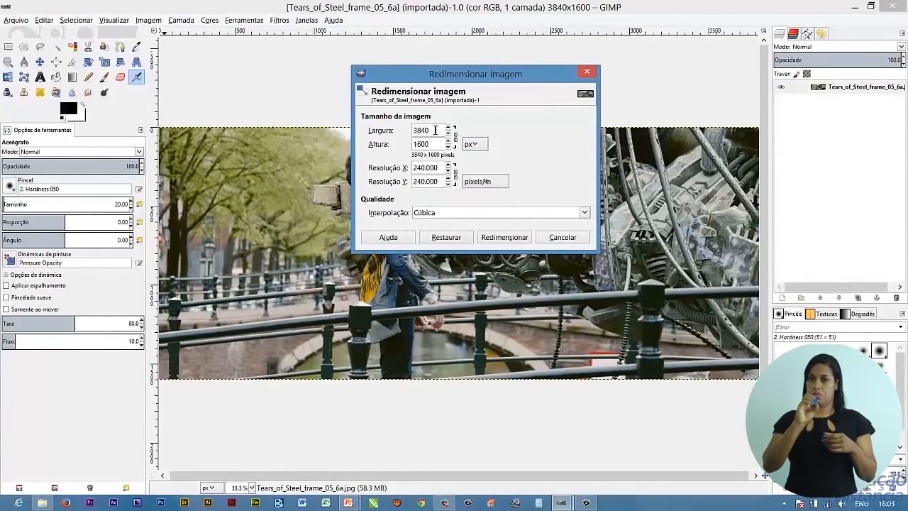
pyautogui.moveTo(438, 130); pyautogui.dragTo(408, 132)
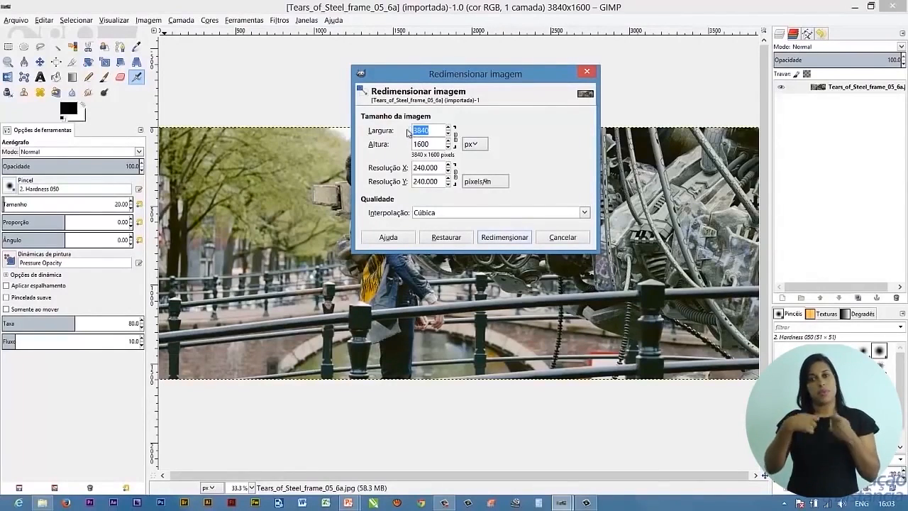
pyautogui.write('900')
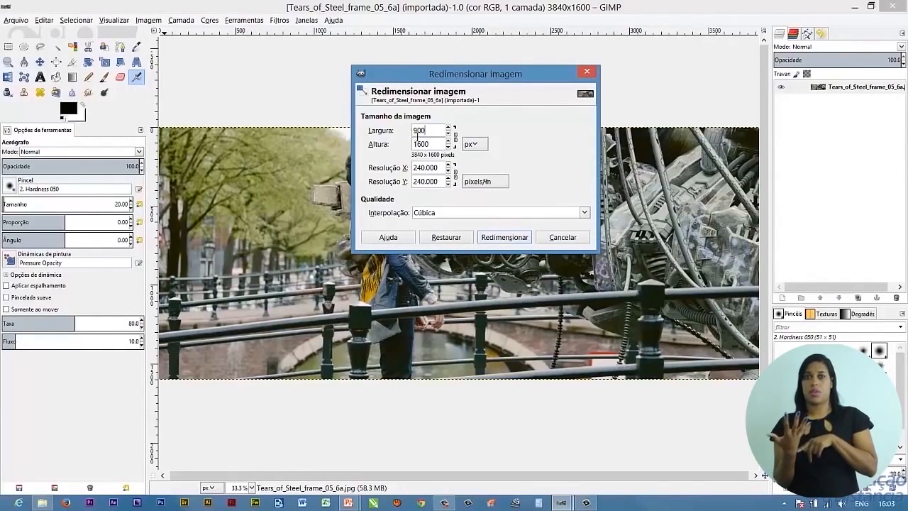
pyautogui.click(432, 143)
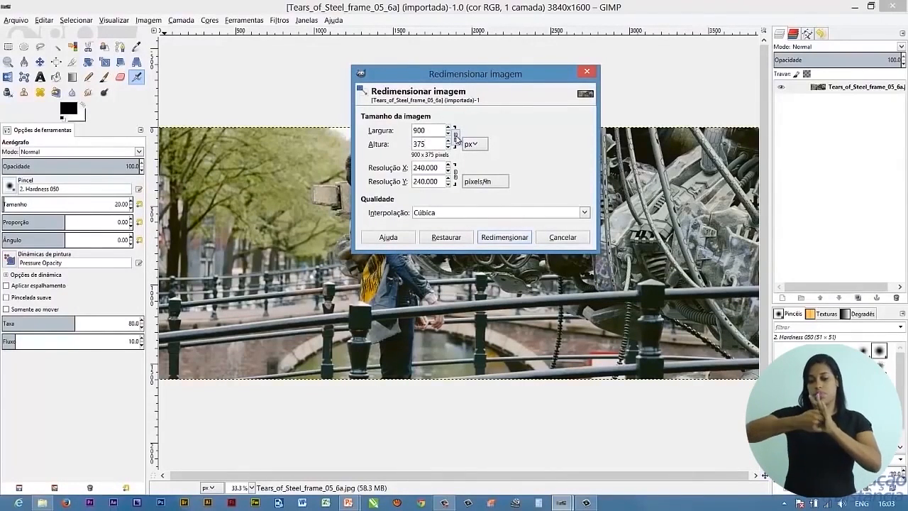
# Step: Unlink the width from the height, set the height to 100 px and resize the image
pyautogui.click(456, 136)
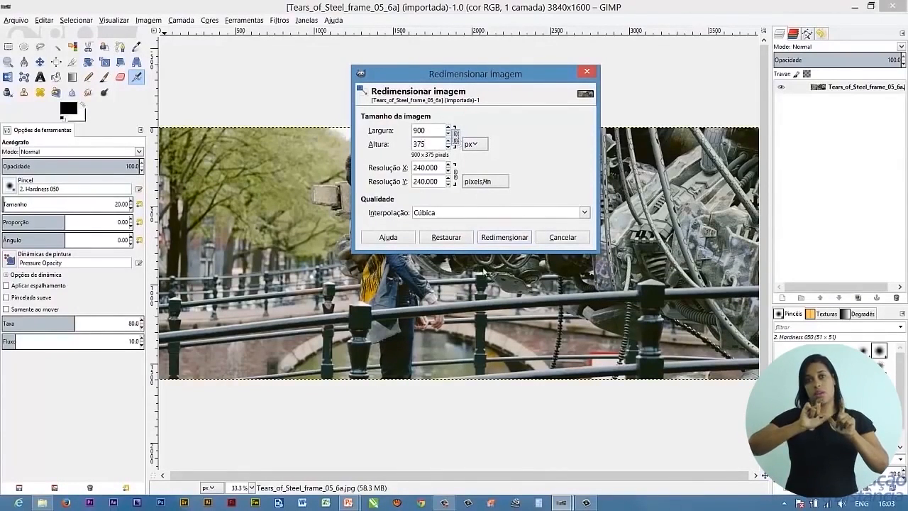
pyautogui.click(434, 130)
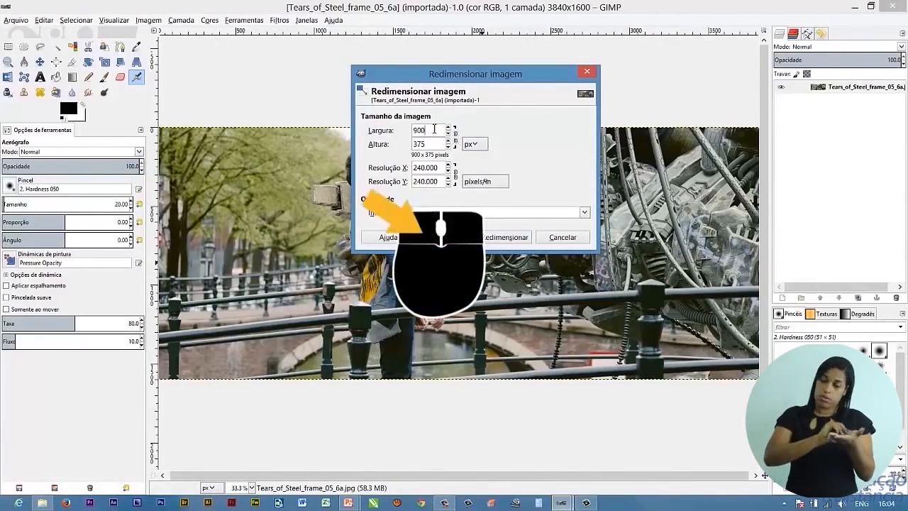
pyautogui.moveTo(429, 142); pyautogui.dragTo(410, 145)
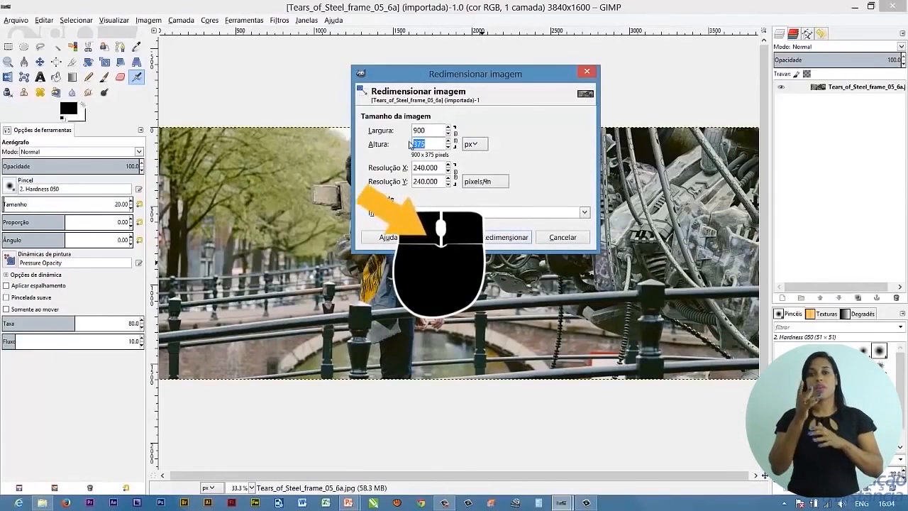
pyautogui.write('100')
pyautogui.click(438, 131)
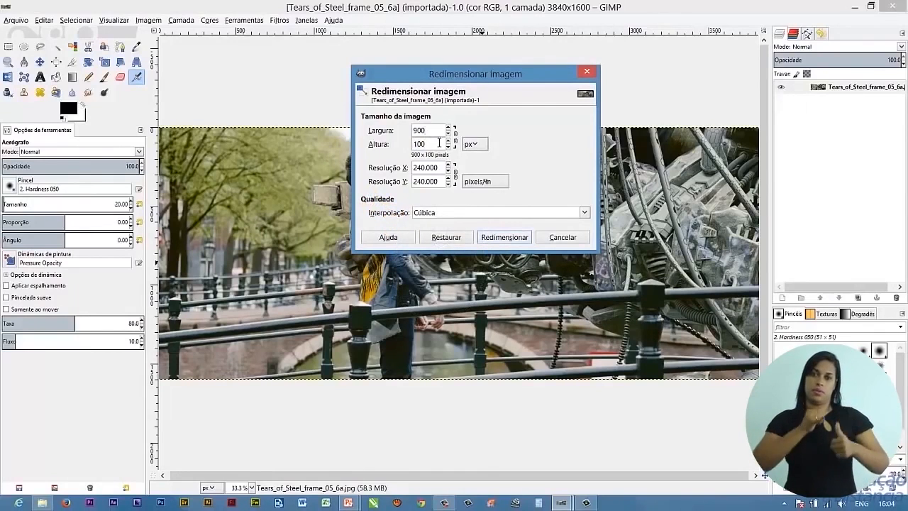
pyautogui.click(500, 238)
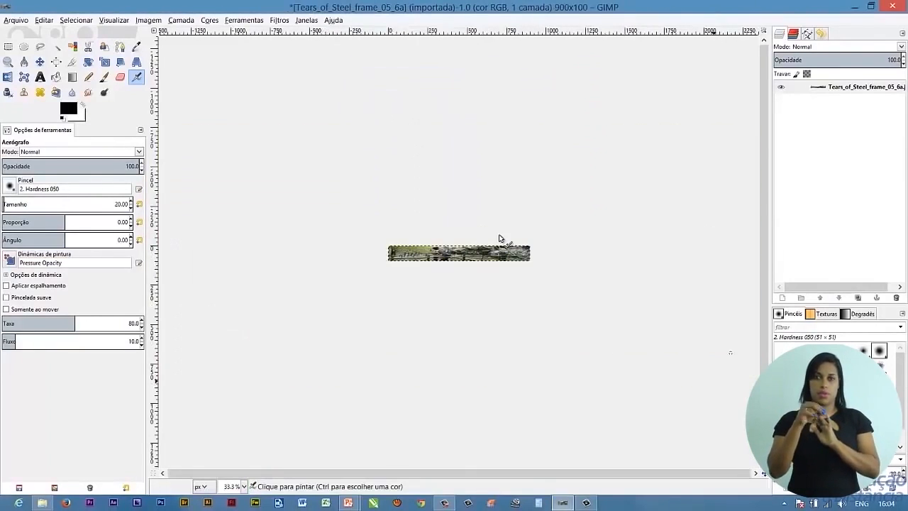
# Step: Inspect the resized image at 100% zoom and return to 33.3%
pyautogui.click(245, 489)
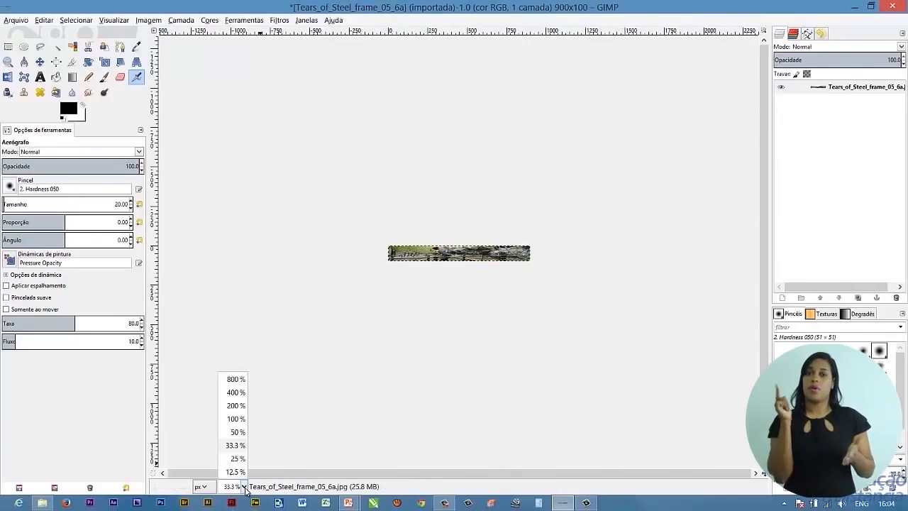
pyautogui.click(244, 423)
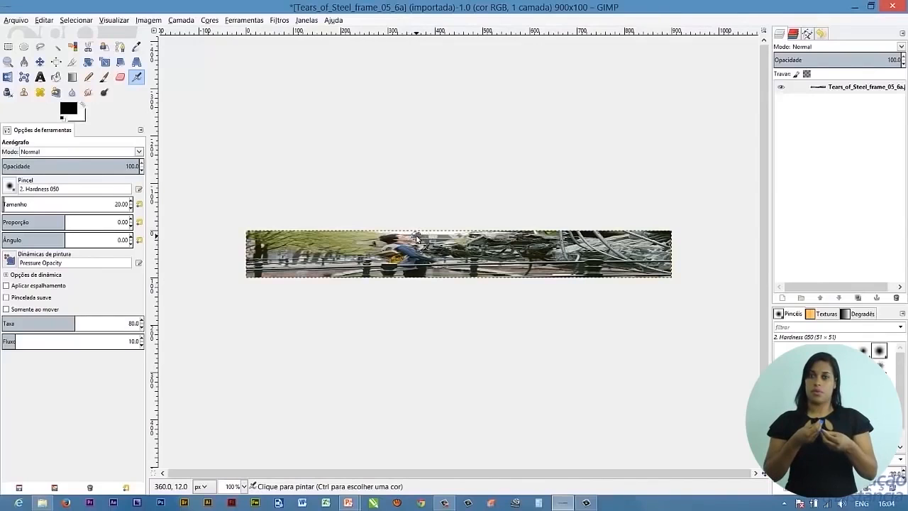
pyautogui.click(243, 488)
pyautogui.click(245, 454)
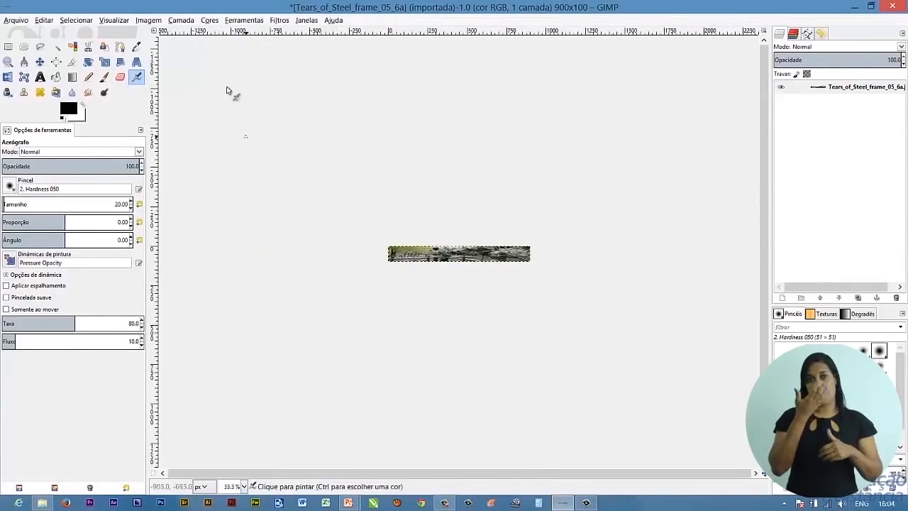
# Step: Undo the last image resize
pyautogui.click(149, 20)
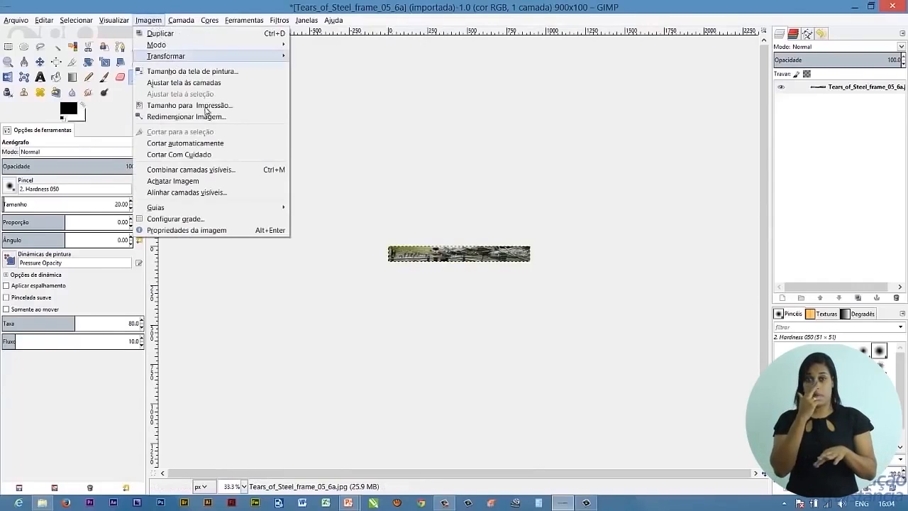
pyautogui.click(430, 168)
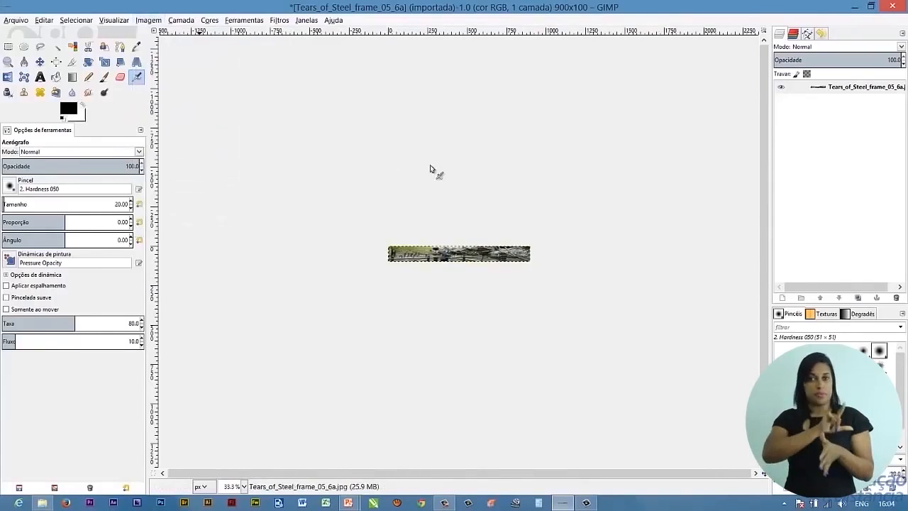
pyautogui.click(43, 21)
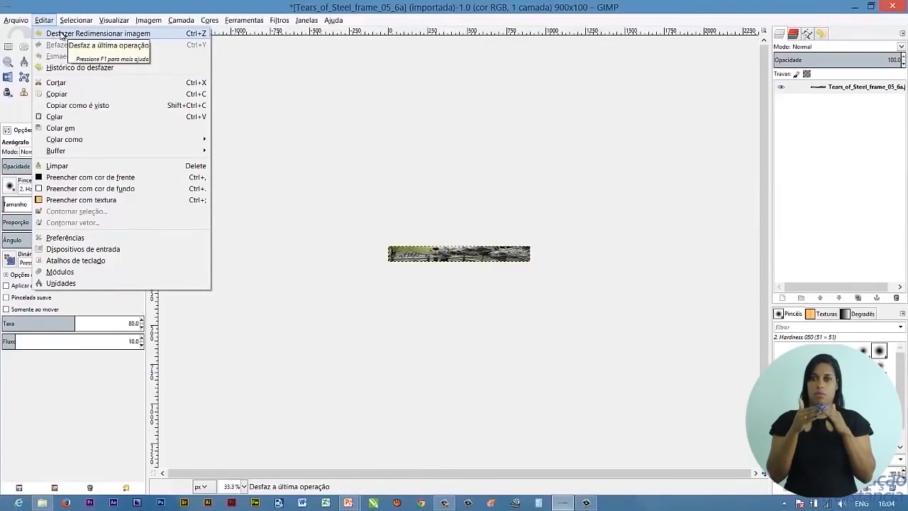
pyautogui.click(61, 34)
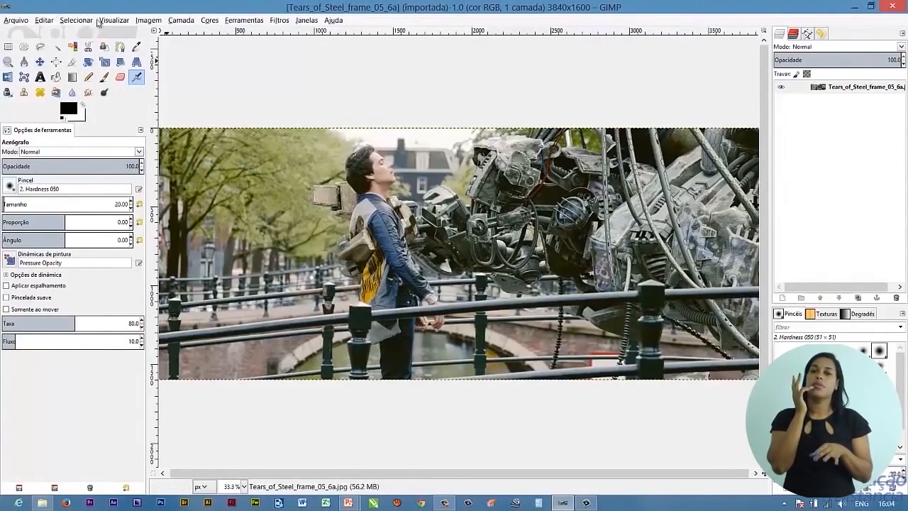
# Step: Resize the image to 800 px wide with the height linked proportionally, and view it at 100% zoom
pyautogui.click(142, 20)
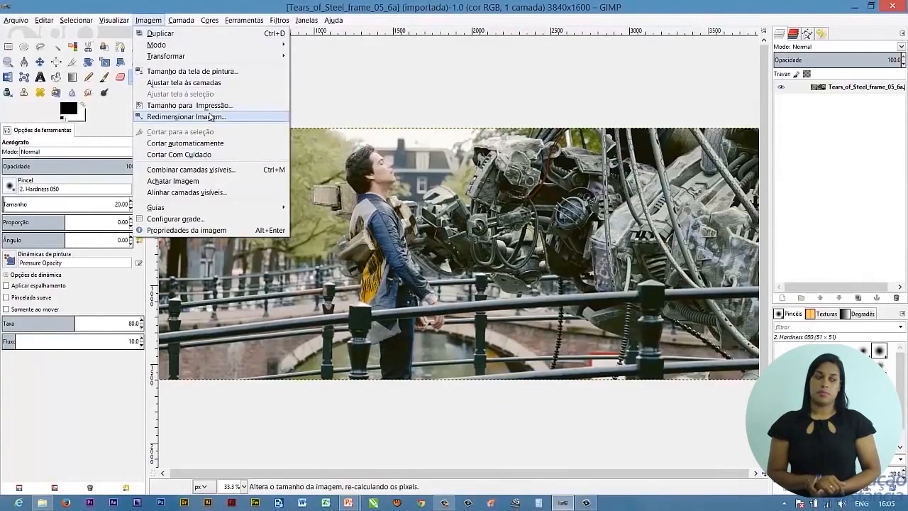
pyautogui.click(211, 117)
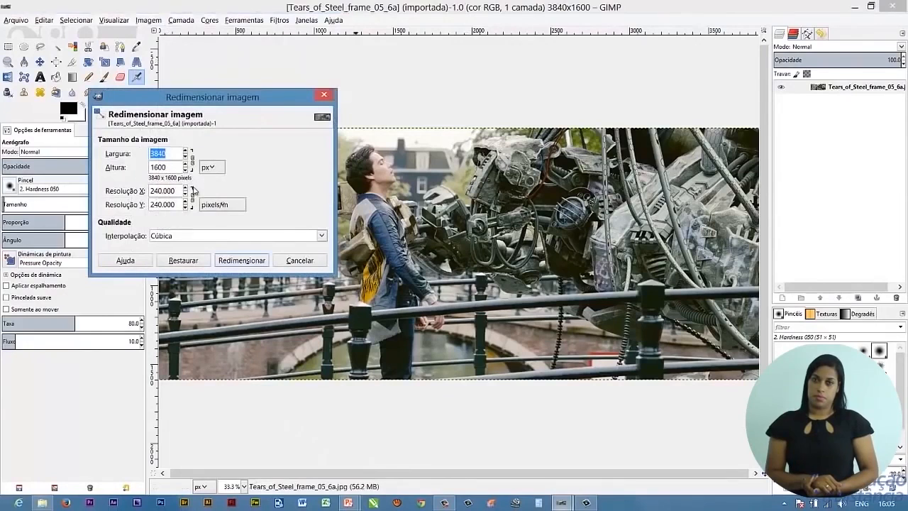
pyautogui.moveTo(204, 100); pyautogui.dragTo(476, 127)
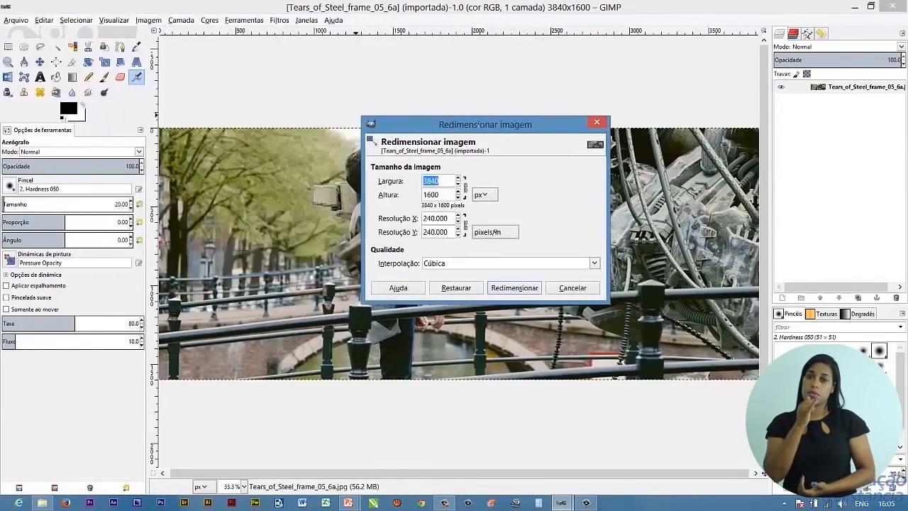
pyautogui.write('800')
pyautogui.click(443, 194)
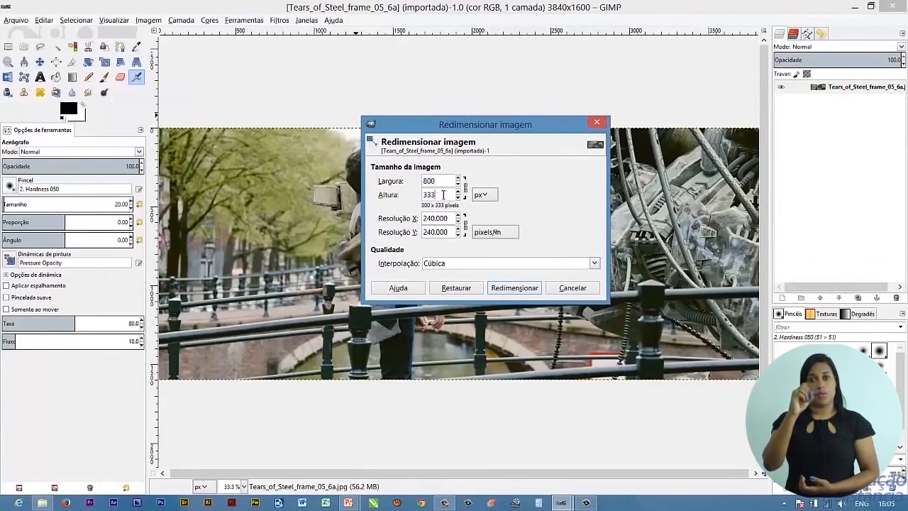
pyautogui.click(514, 288)
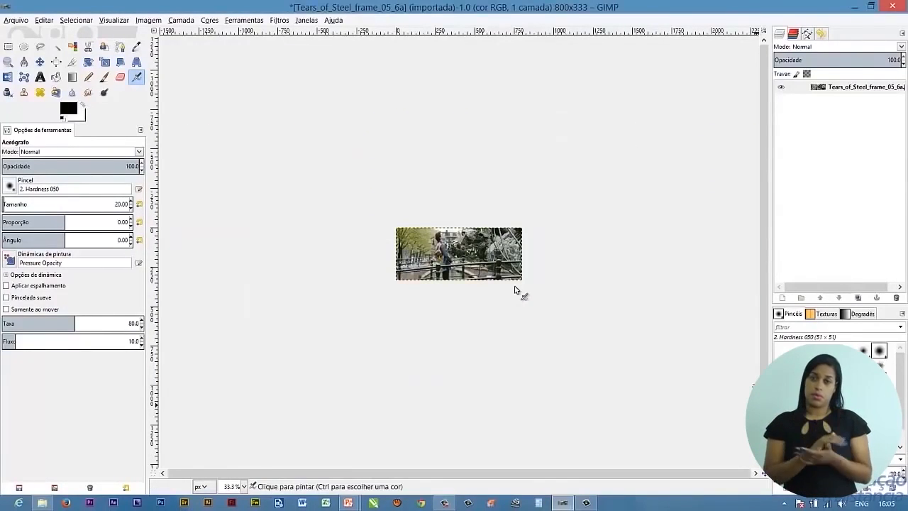
pyautogui.click(243, 487)
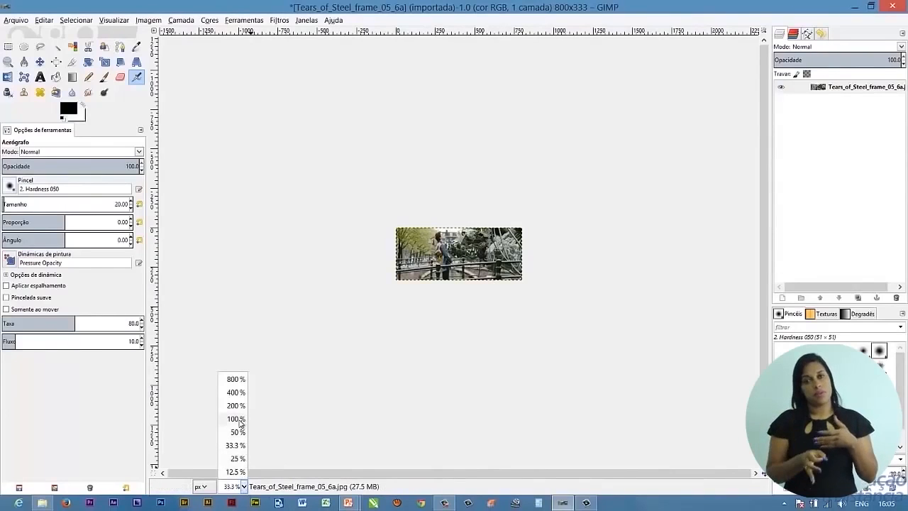
pyautogui.click(238, 420)
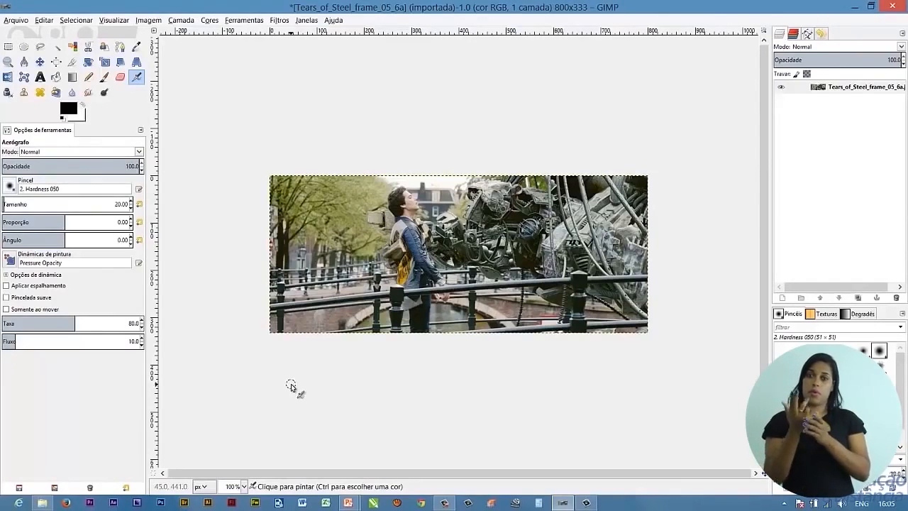
# Step: Undo the resize to 800 px and set the zoom back to 33.3%
pyautogui.hotkey('ctrl', 'z')
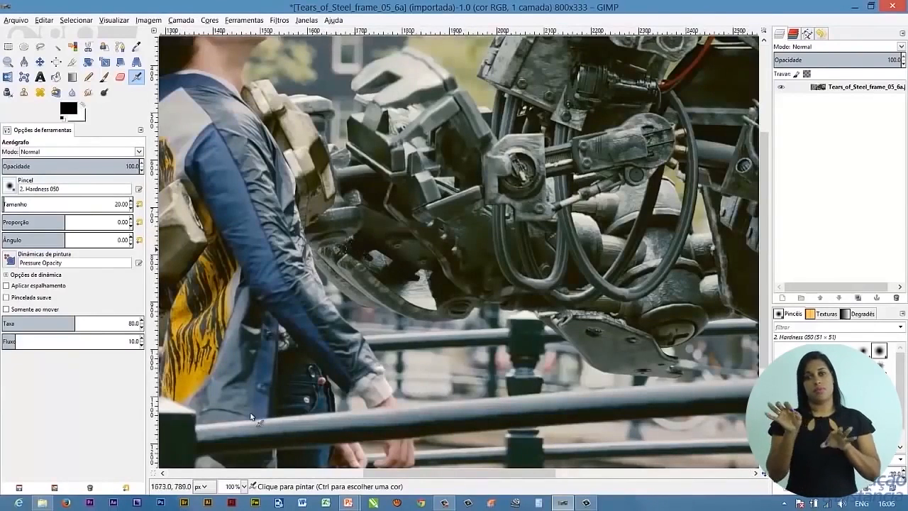
pyautogui.click(245, 487)
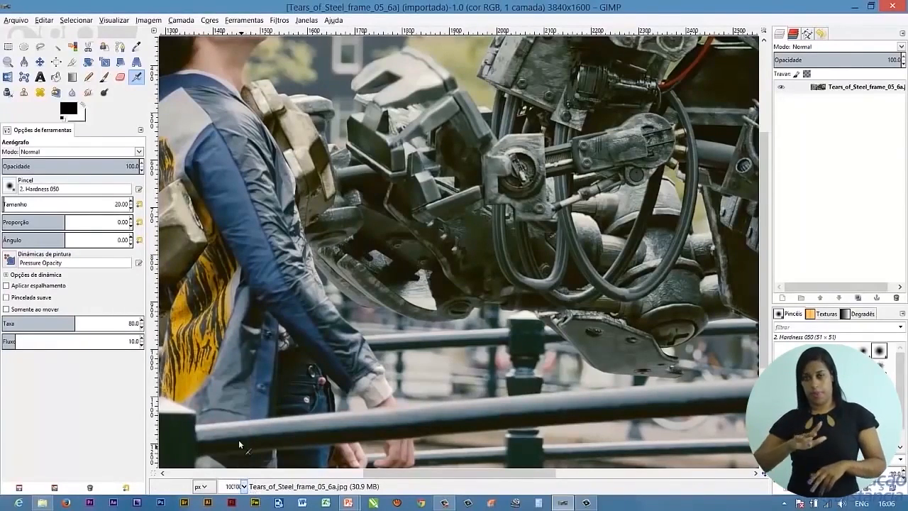
pyautogui.click(239, 445)
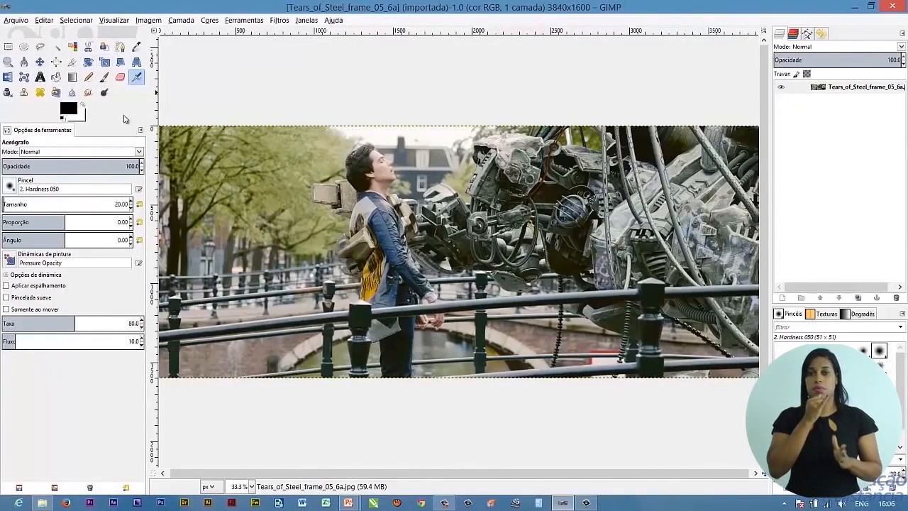
# Step: Mark a crop area of about 1077 × 1587 px around the man with the Crop tool, adjusting its upper-left corner
pyautogui.click(73, 63)
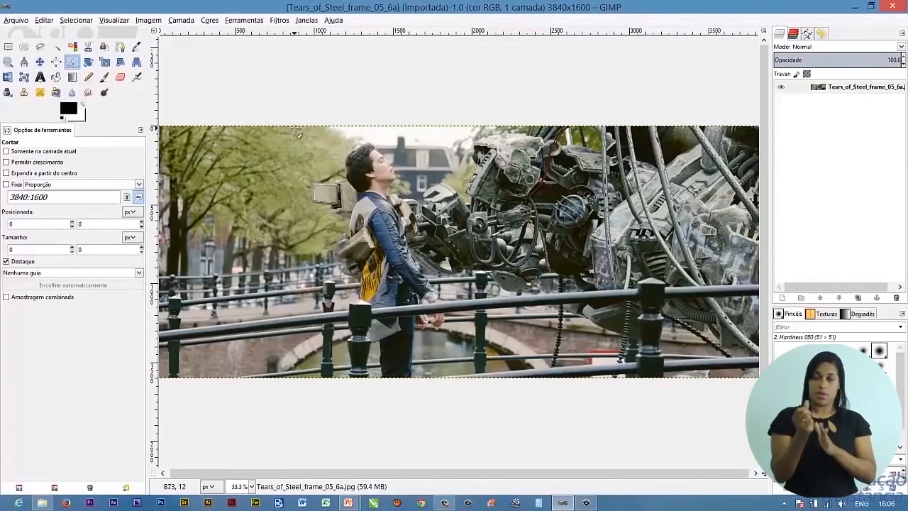
pyautogui.moveTo(295, 128); pyautogui.dragTo(468, 385)
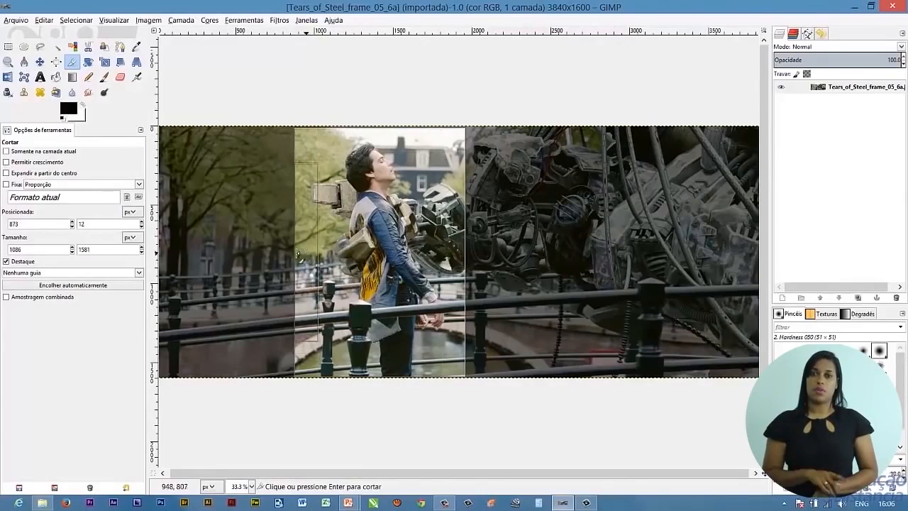
pyautogui.moveTo(275, 254); pyautogui.dragTo(315, 140)
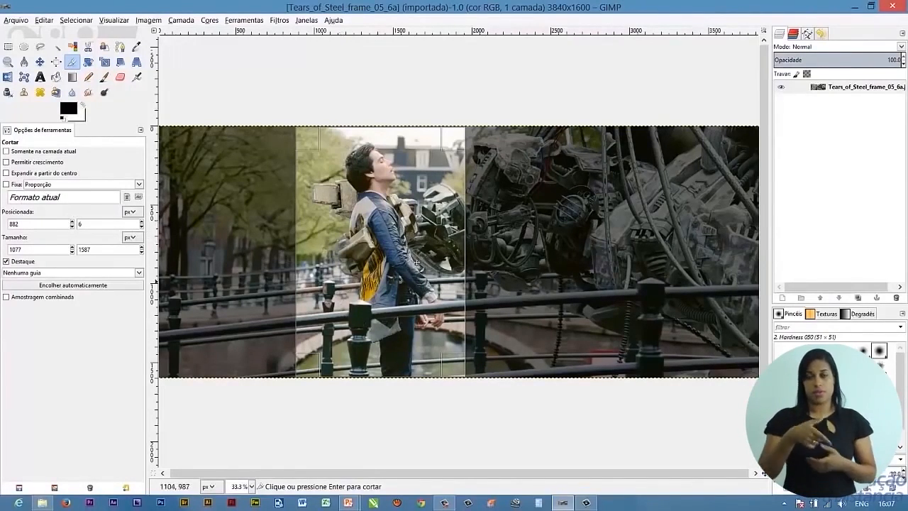
# Step: Set the crop area's size to 1100 px wide and 1600 px high
pyautogui.moveTo(53, 250); pyautogui.dragTo(10, 249)
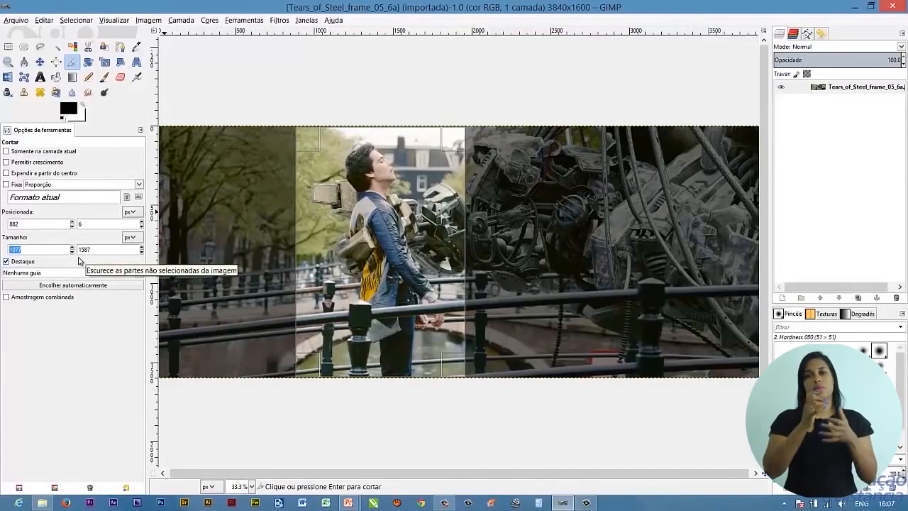
pyautogui.write('1100')
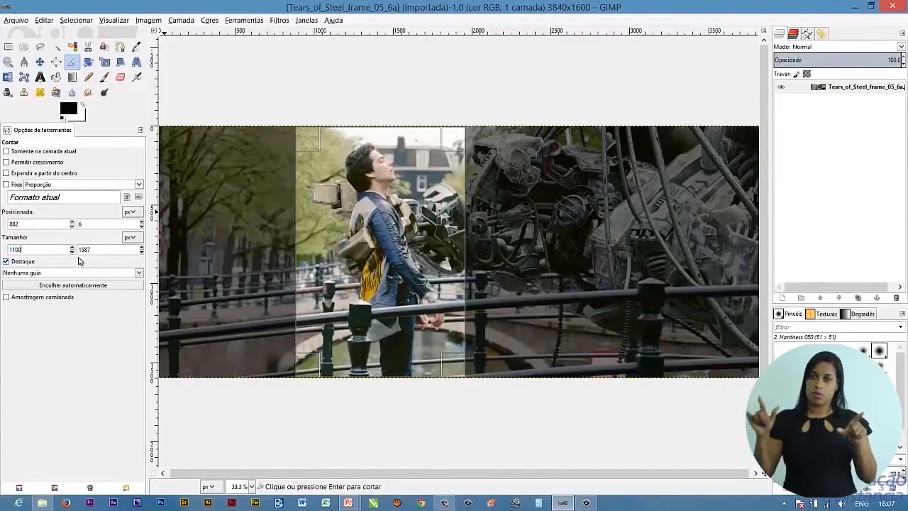
pyautogui.press('Return')
pyautogui.doubleClick(82, 249)
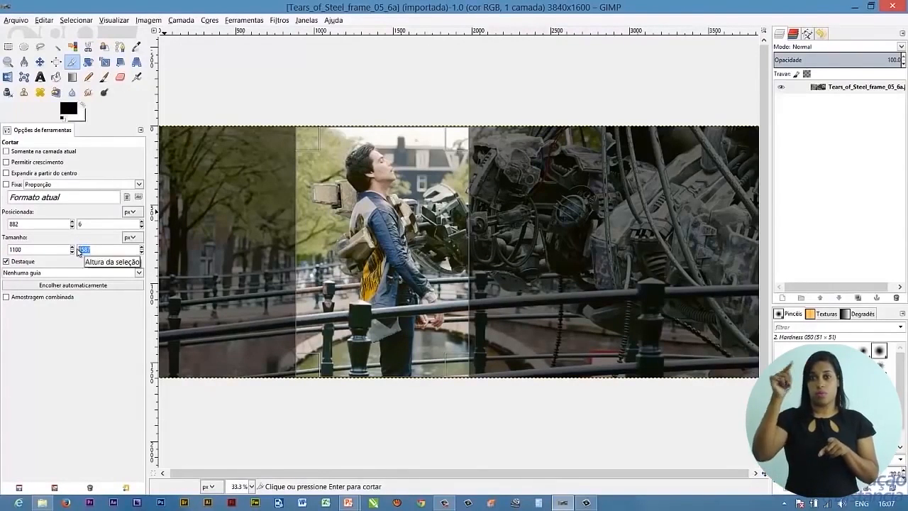
pyautogui.write('1600')
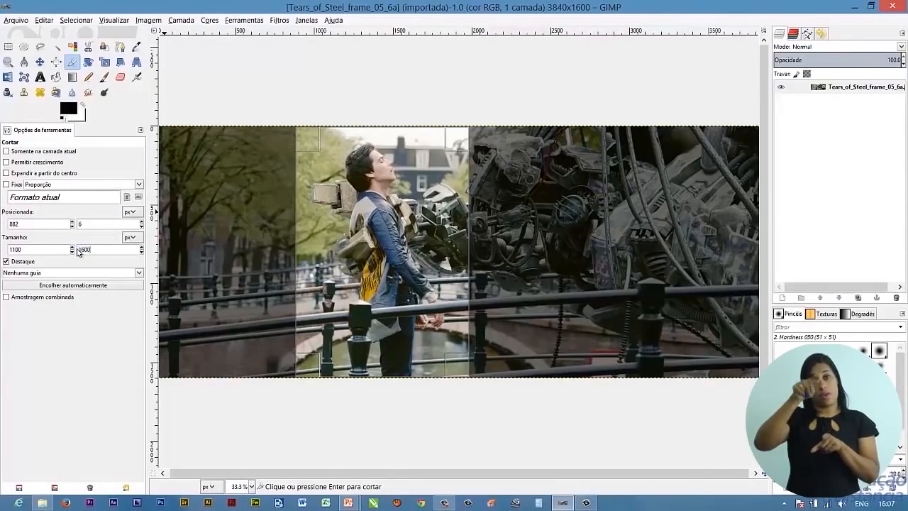
pyautogui.press('Return')
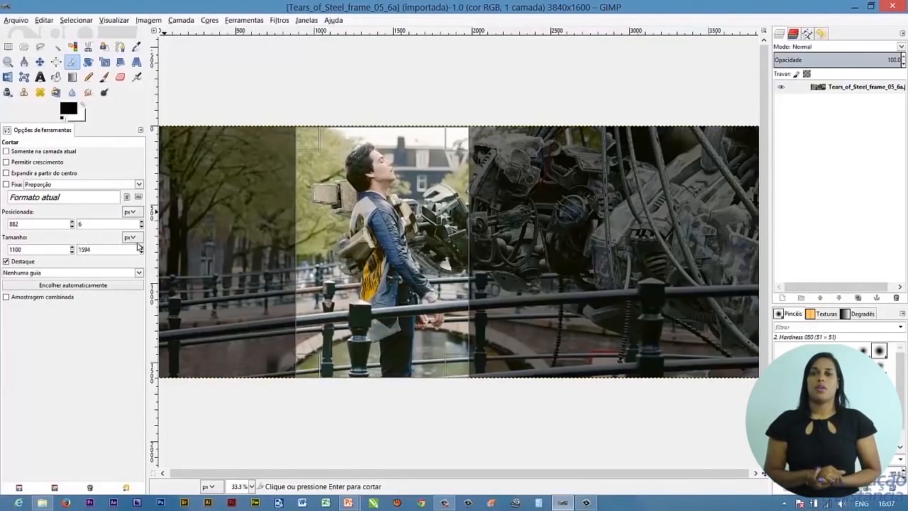
# Step: Extend the crop area's upper-left corner to the image's top edge and set its horizontal position to 1200 px
pyautogui.moveTo(302, 139); pyautogui.dragTo(303, 139)
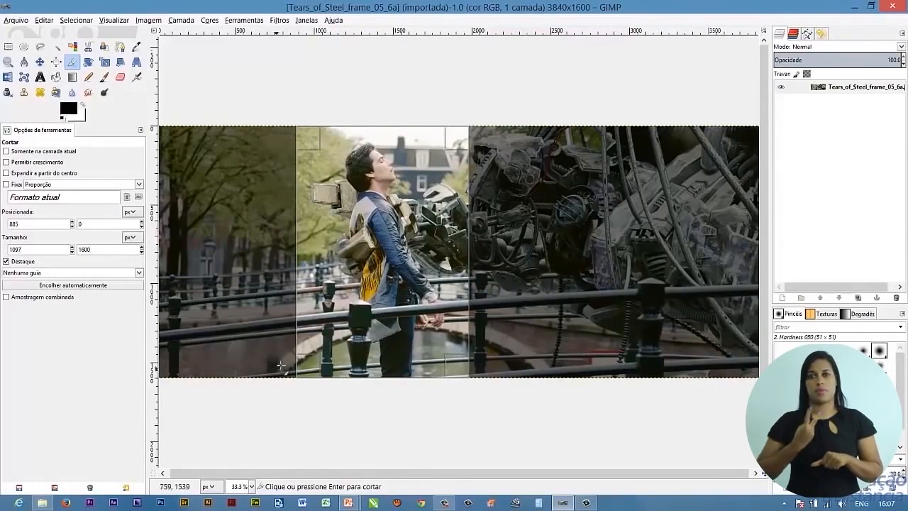
pyautogui.click(71, 222)
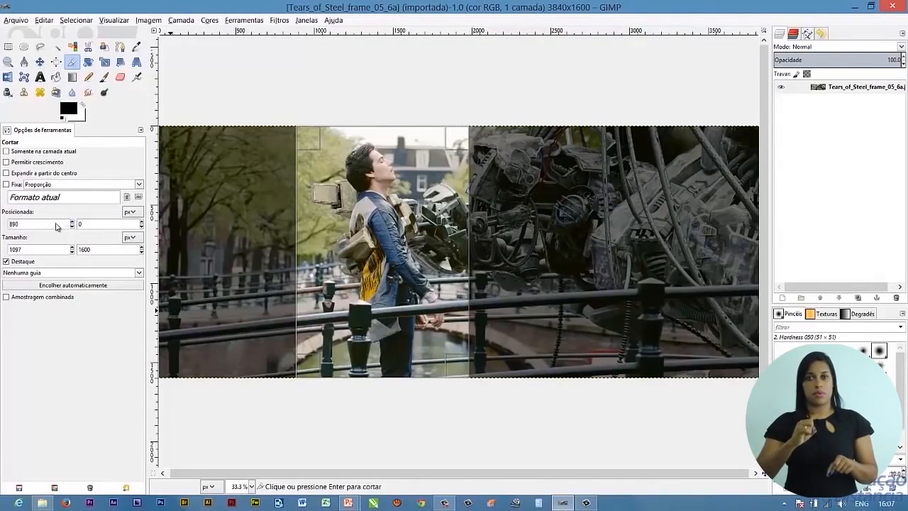
pyautogui.moveTo(19, 226); pyautogui.dragTo(8, 225)
pyautogui.doubleClick(9, 224)
pyautogui.write('1200')
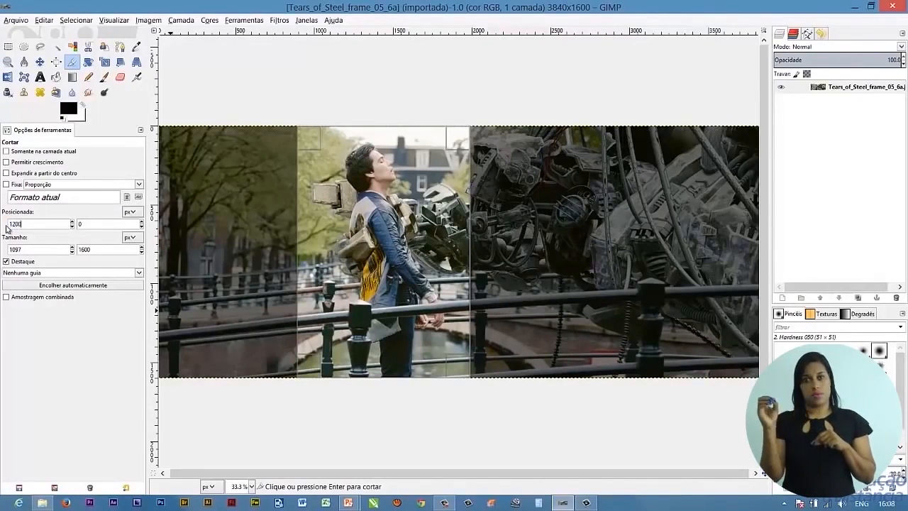
pyautogui.press('Return')
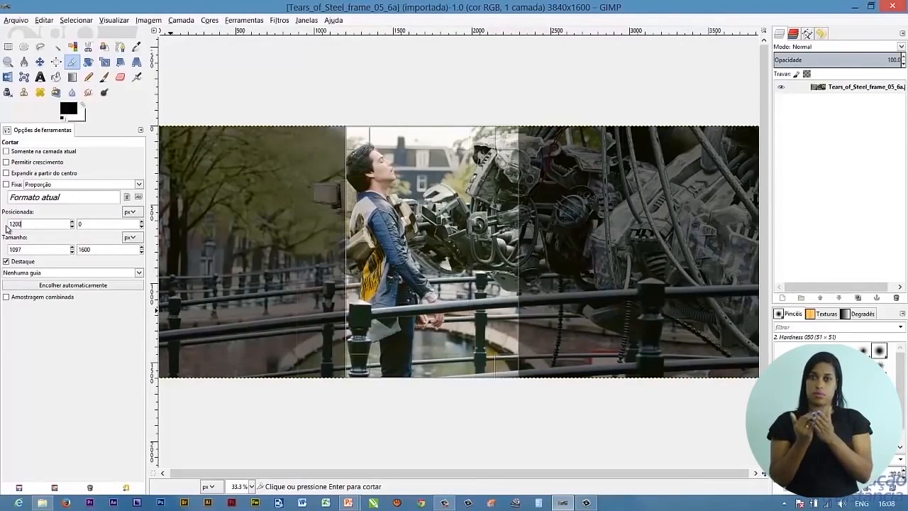
# Step: Set the crop area's horizontal position to 850 px
pyautogui.doubleClick(5, 225)
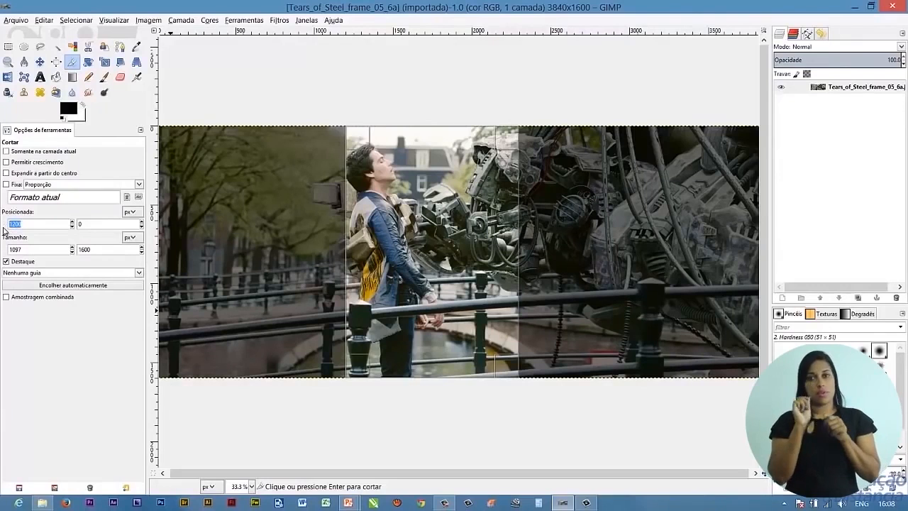
pyautogui.write('850')
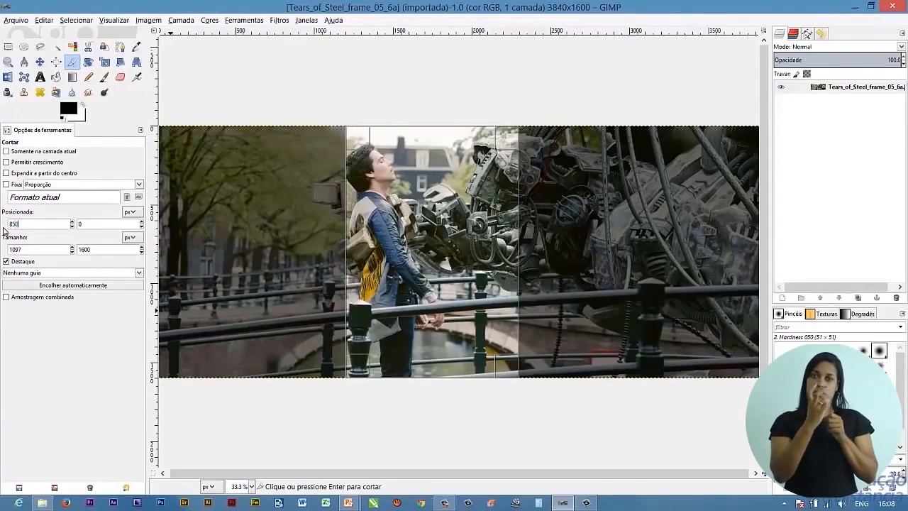
pyautogui.press('Return')
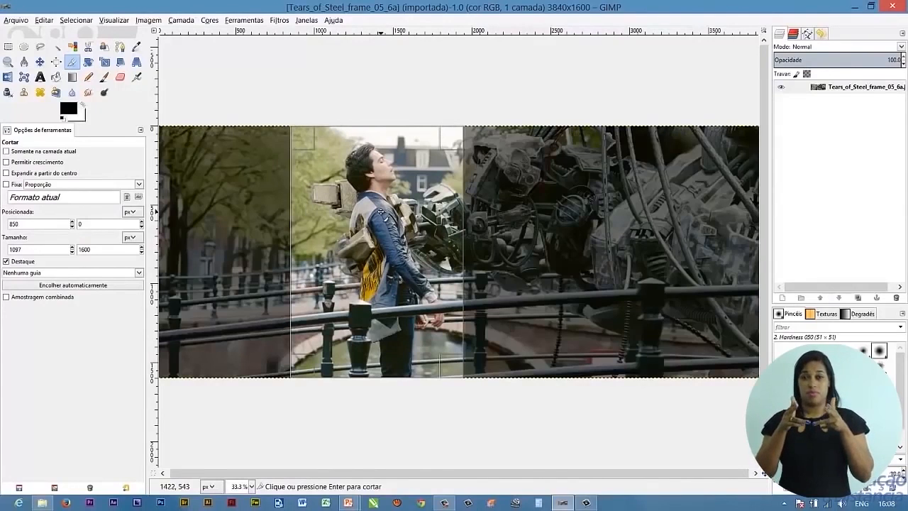
# Step: Crop the image to the marked area around the man and undo the crop
pyautogui.click(381, 211)
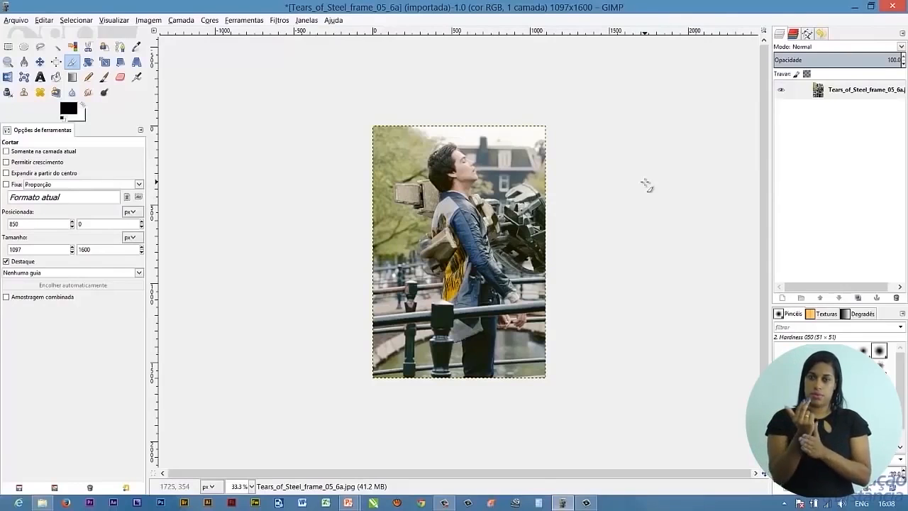
pyautogui.hotkey('ctrl', 'z')
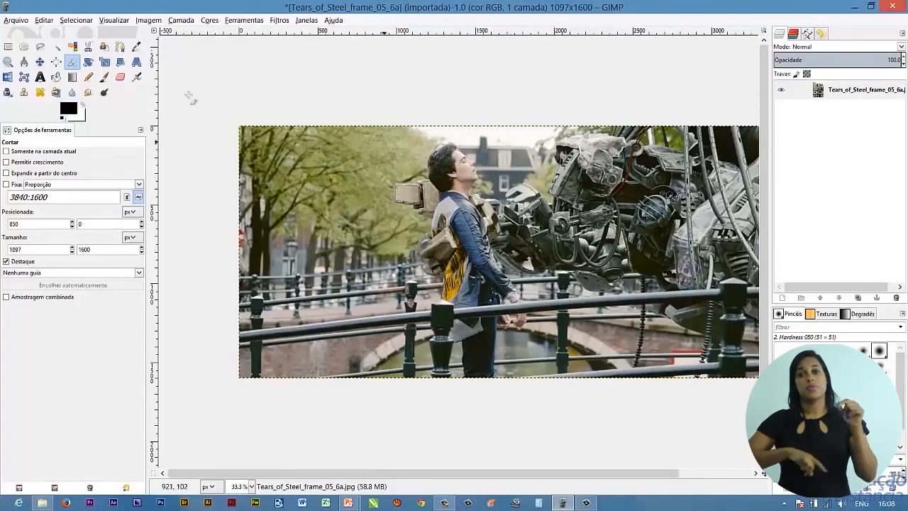
pyautogui.hotkey('ctrl', 'z')
# Step: Make a rectangular selection of about 690 × 1311 px over the trees and the man's back, and crop the image to it
pyautogui.click(8, 47)
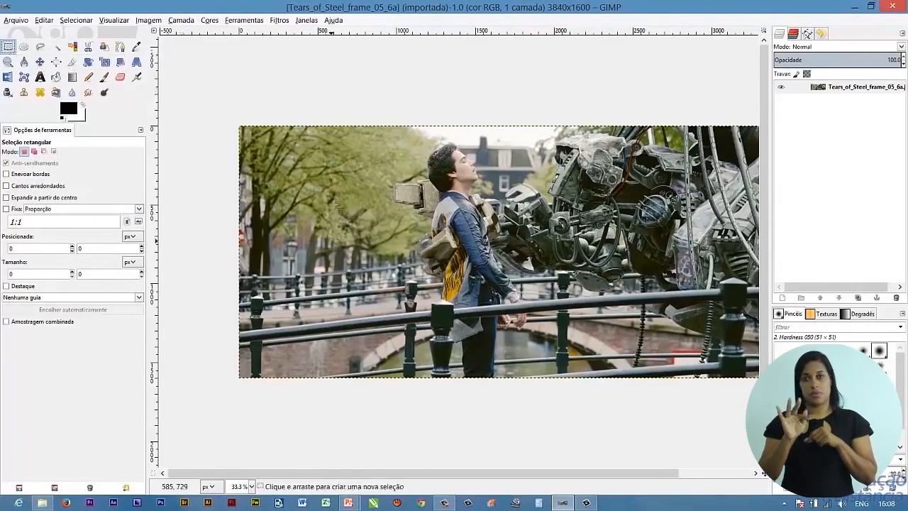
pyautogui.moveTo(343, 143); pyautogui.dragTo(451, 349)
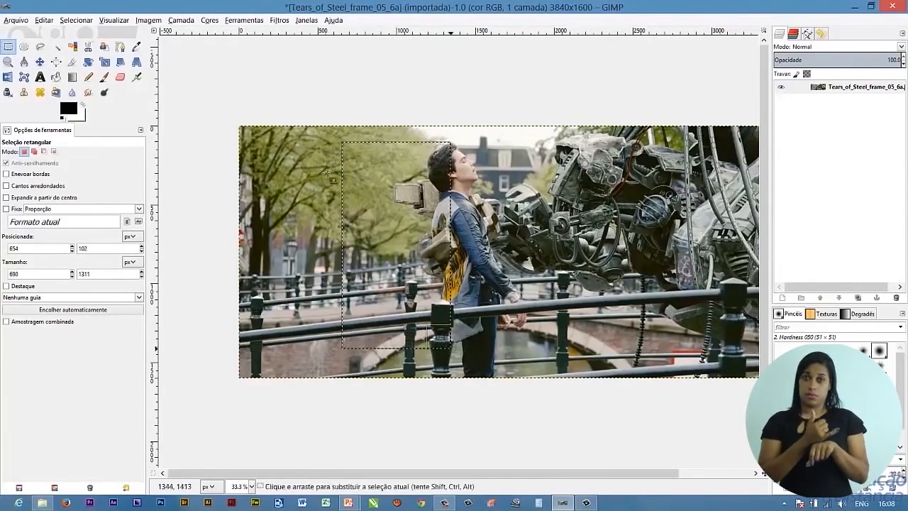
pyautogui.click(144, 22)
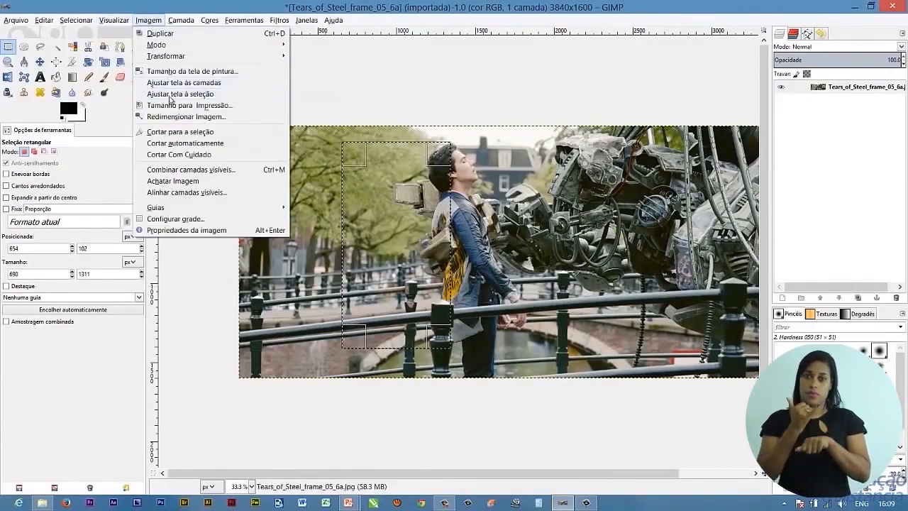
pyautogui.click(208, 135)
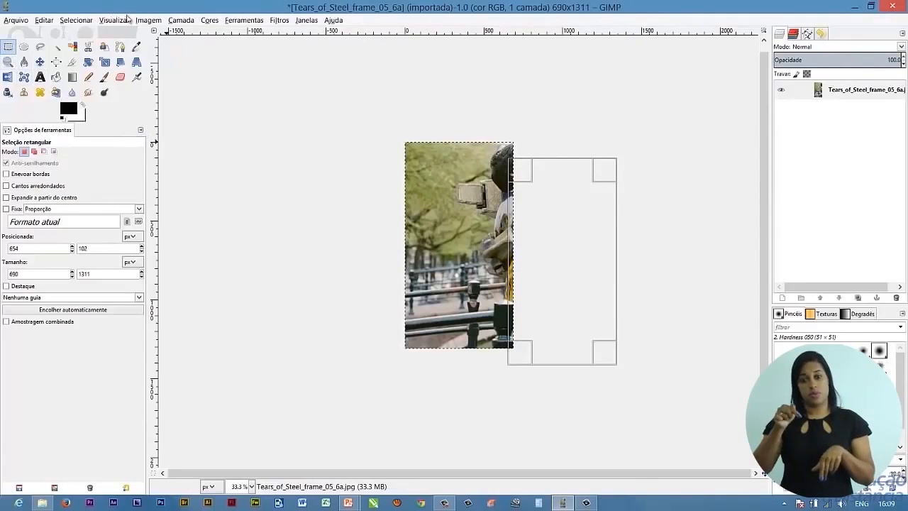
# Step: Clear the selection, undo the crop to the rectangular selection and dismiss the leftover selection rectangle
pyautogui.click(80, 21)
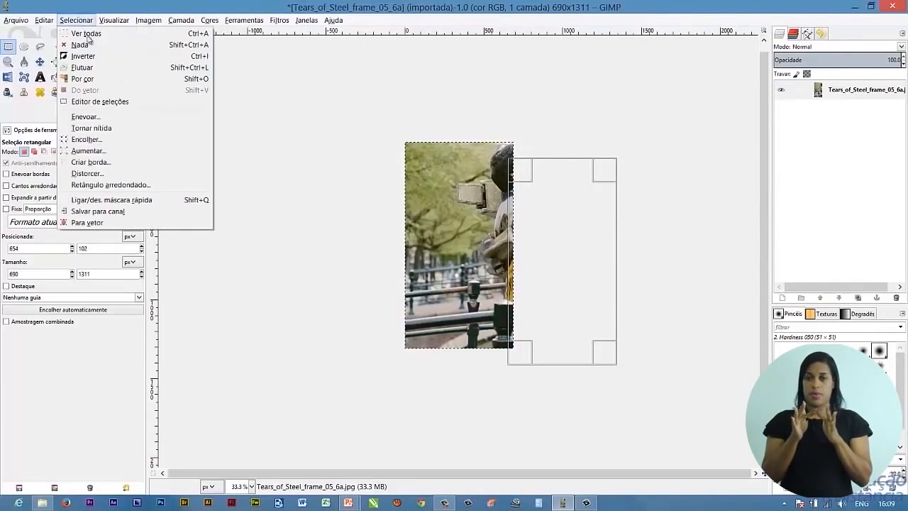
pyautogui.click(84, 45)
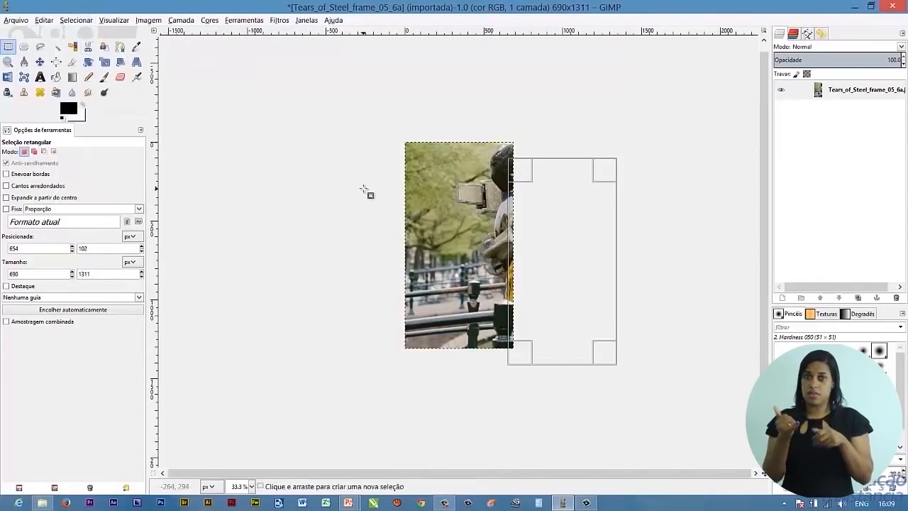
pyautogui.press('ctrl')
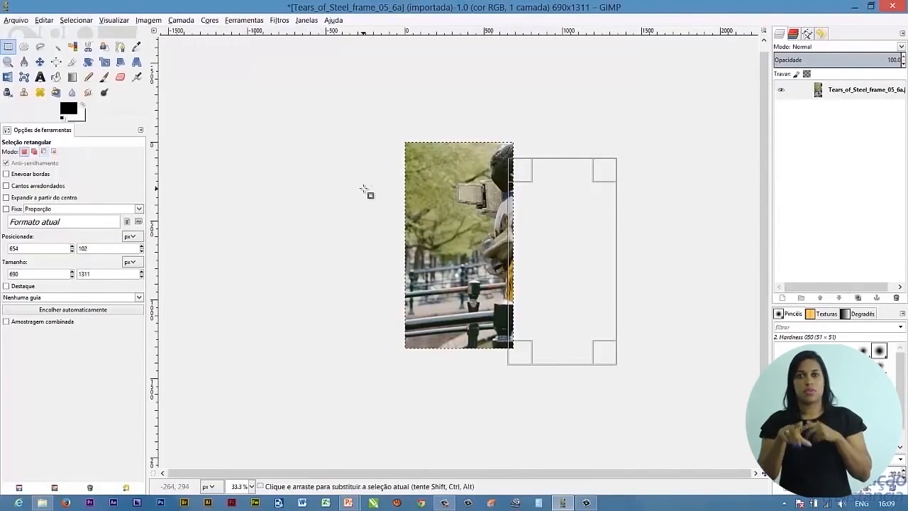
pyautogui.hotkey('ctrl', 'z')
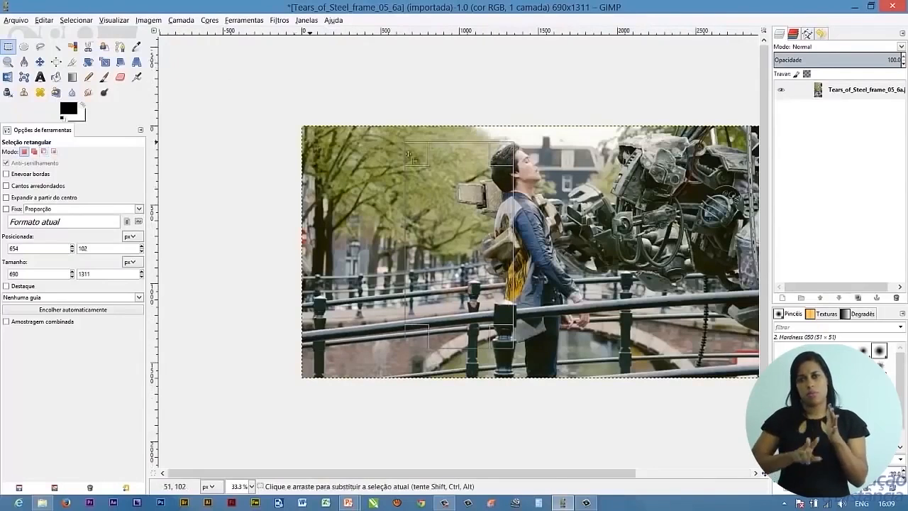
pyautogui.click(550, 185)
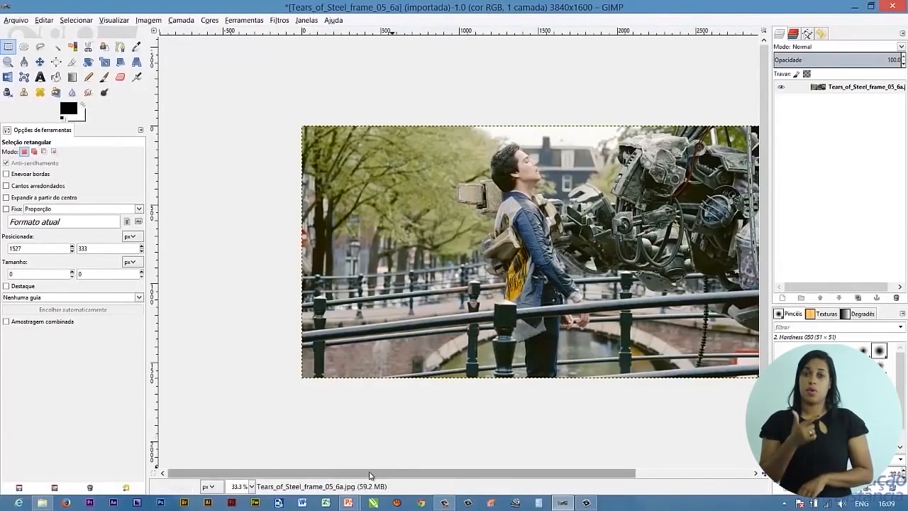
pyautogui.hscroll(3, 383, 473)
pyautogui.hscroll(2, 386, 473)
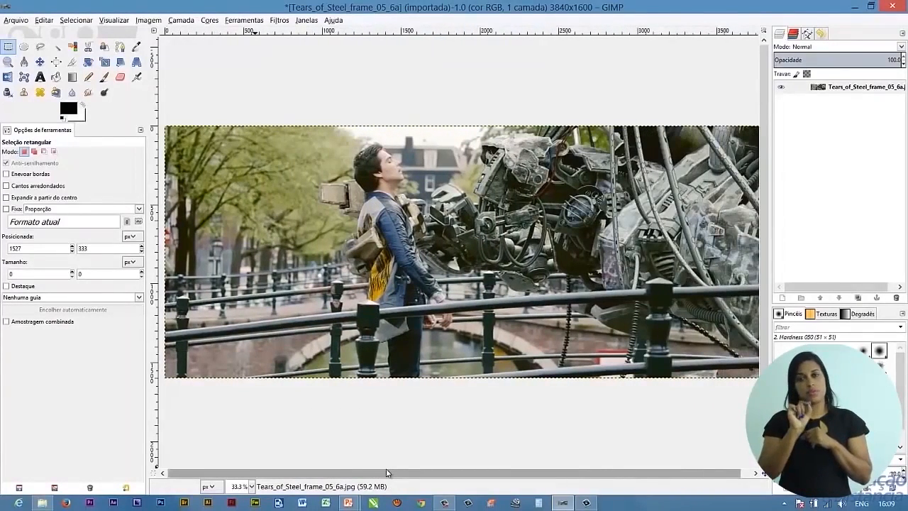
pyautogui.hscroll(1, 387, 473)
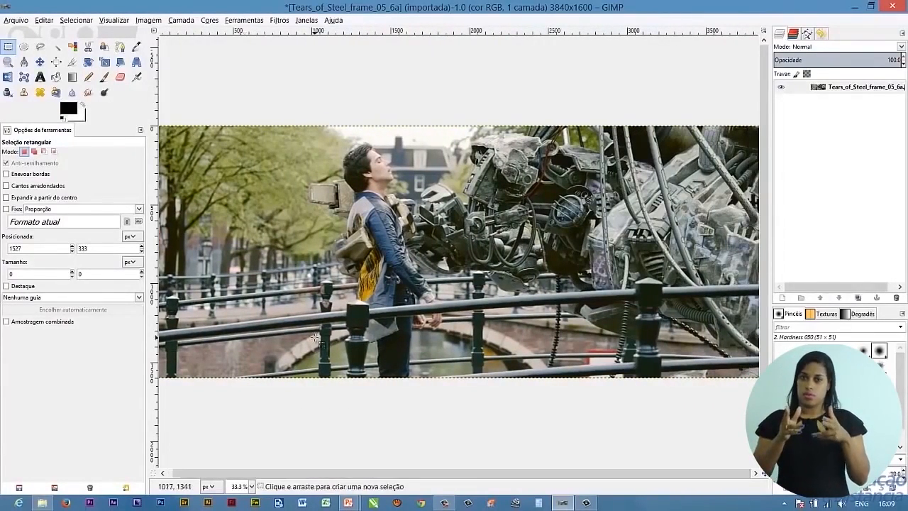
# Step: Flip the image horizontally and undo the flip
pyautogui.click(144, 22)
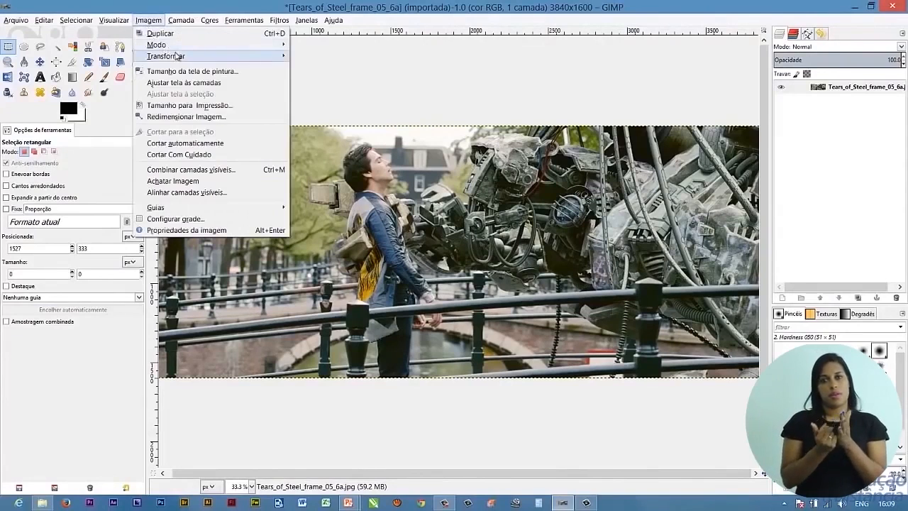
pyautogui.moveTo(176, 56)
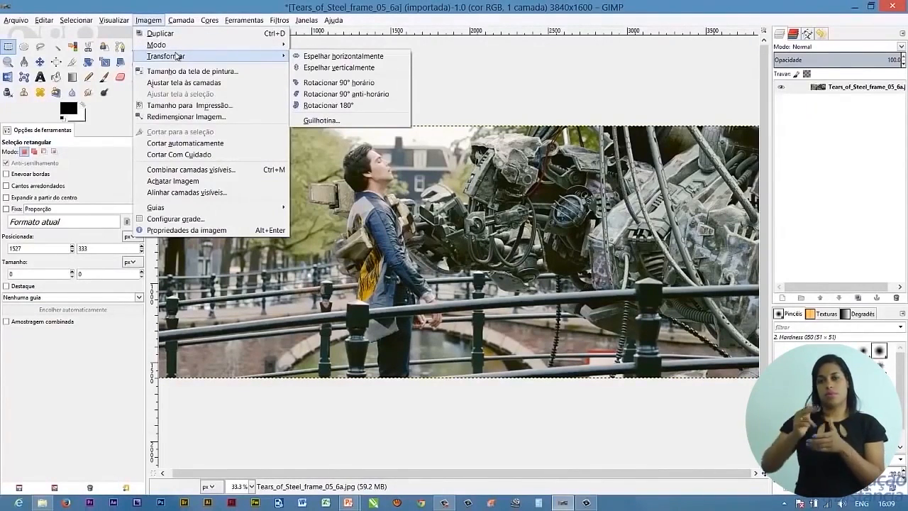
pyautogui.click(354, 56)
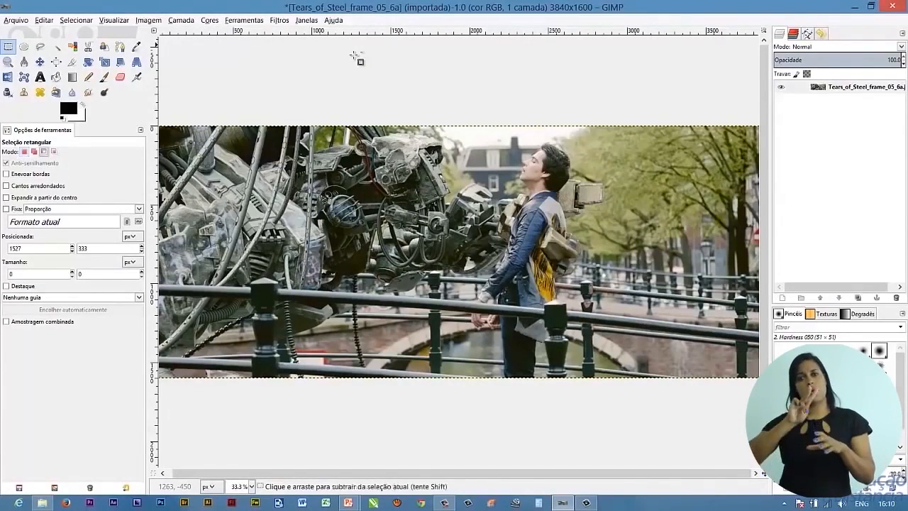
pyautogui.hotkey('ctrl', 'z')
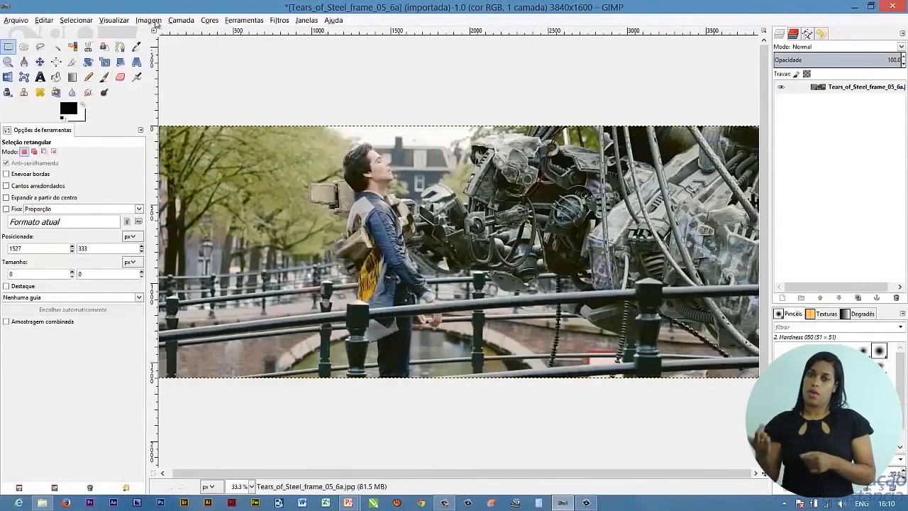
# Step: Rotate the image 90° clockwise and undo the rotation
pyautogui.click(152, 22)
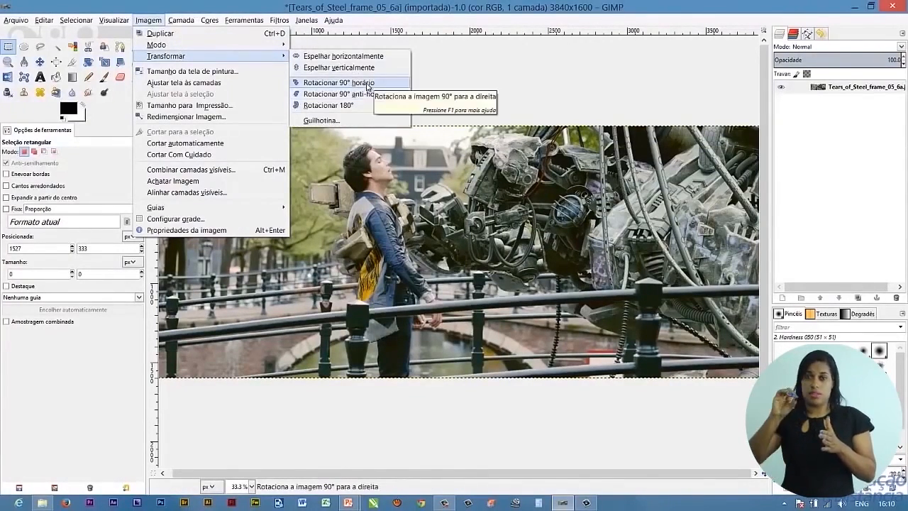
pyautogui.click(367, 83)
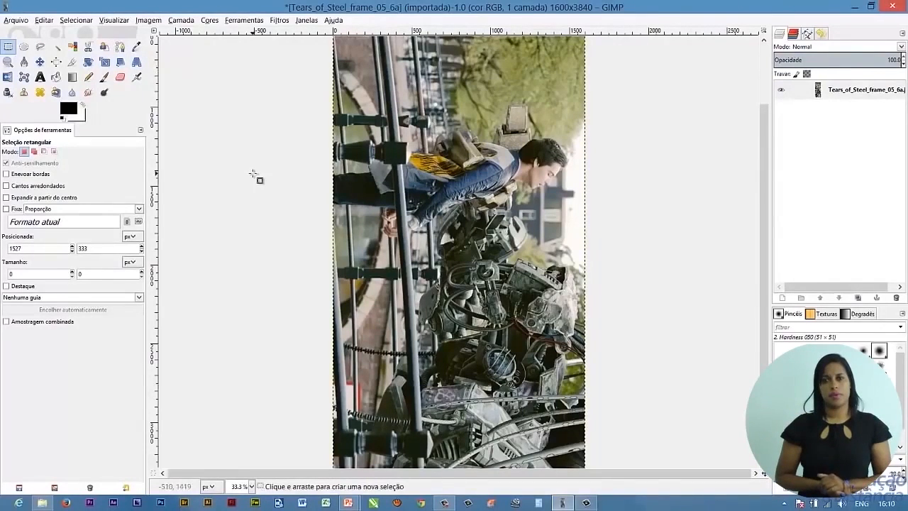
pyautogui.press('ctrl')
pyautogui.hotkey('ctrl', 'r')
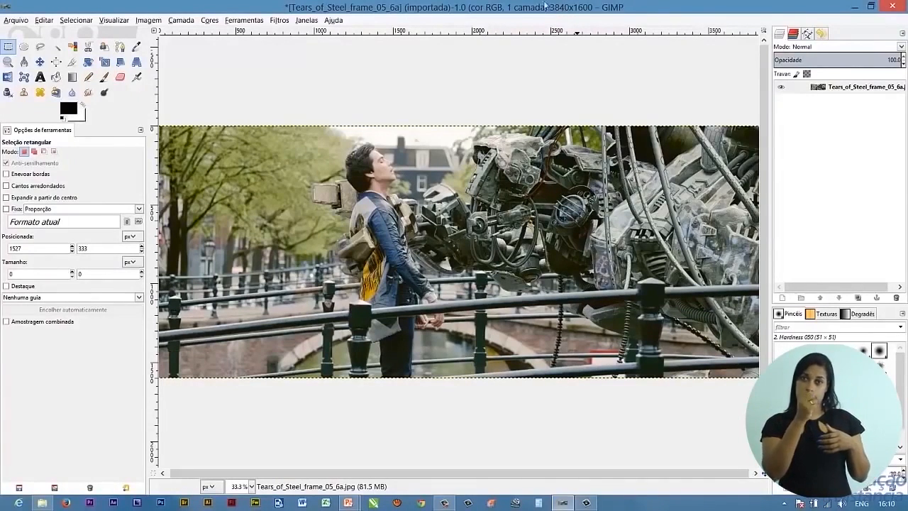
# Step: Scale the image to 800 px wide, keeping the width and height linked proportionally
pyautogui.click(149, 21)
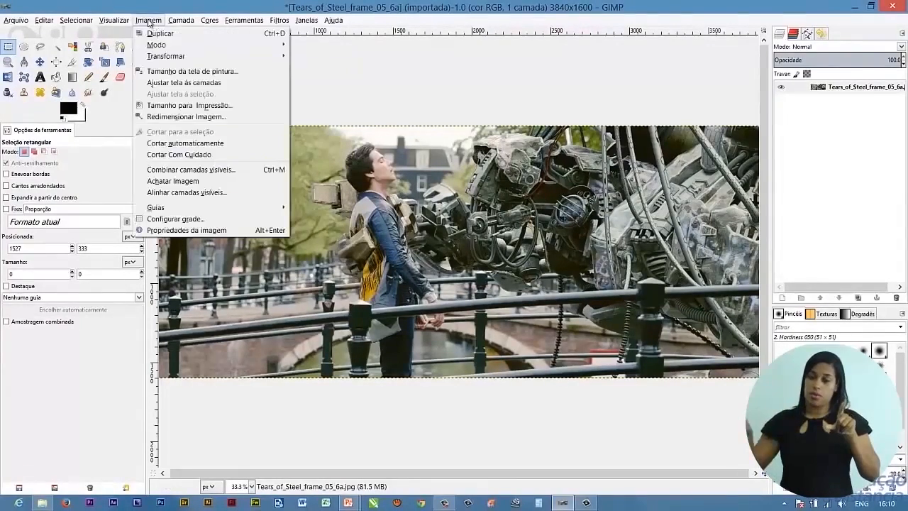
pyautogui.click(214, 117)
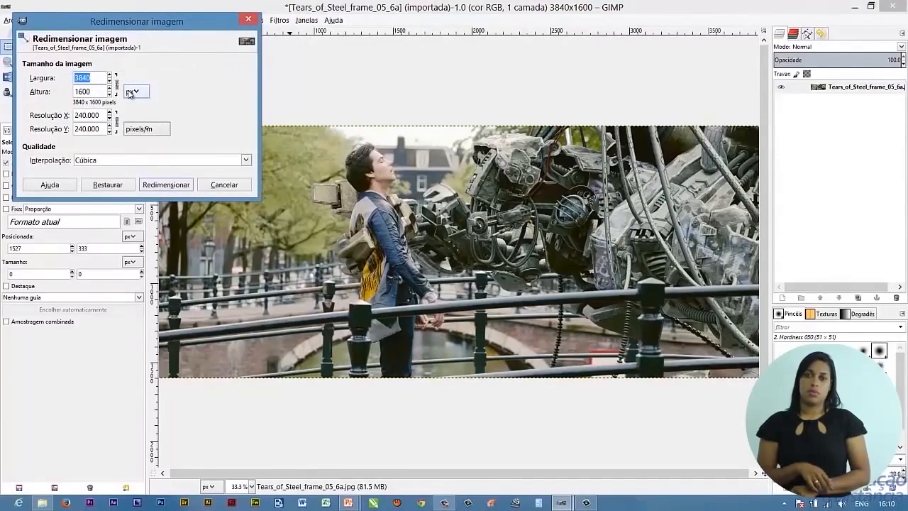
pyautogui.write('800')
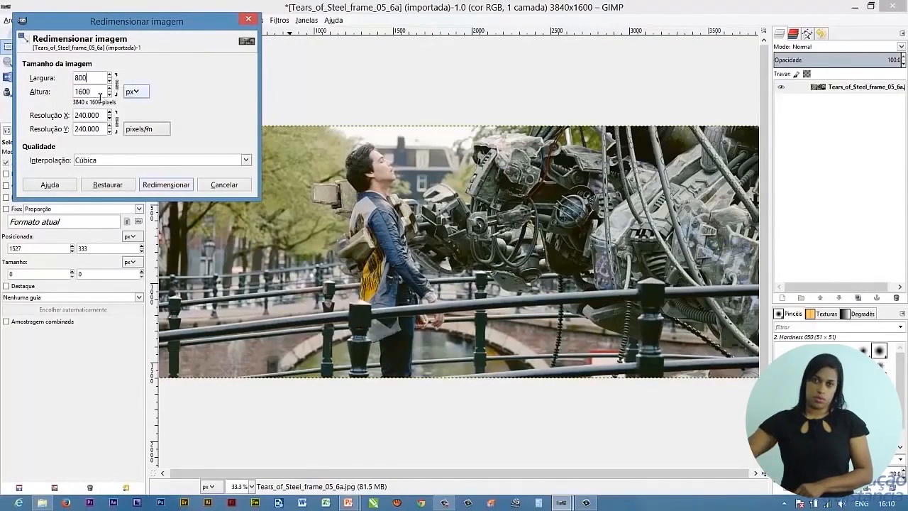
pyautogui.click(98, 94)
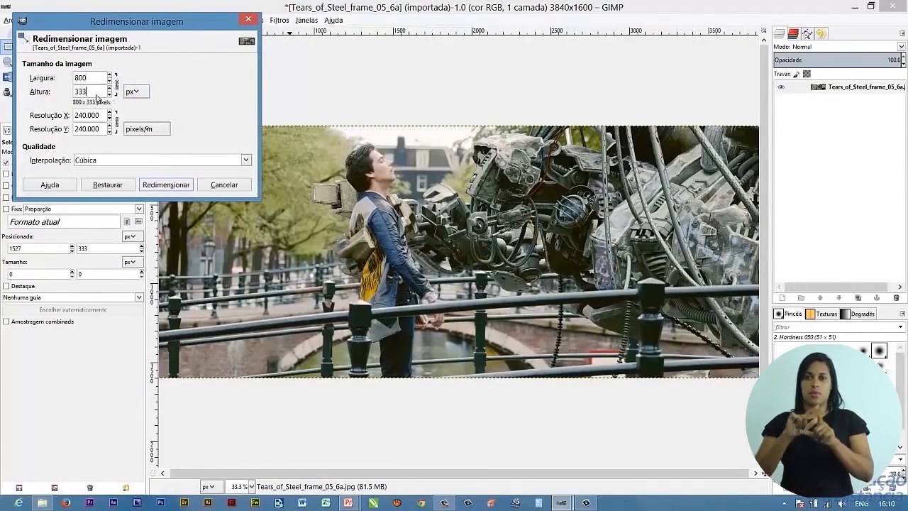
pyautogui.click(173, 186)
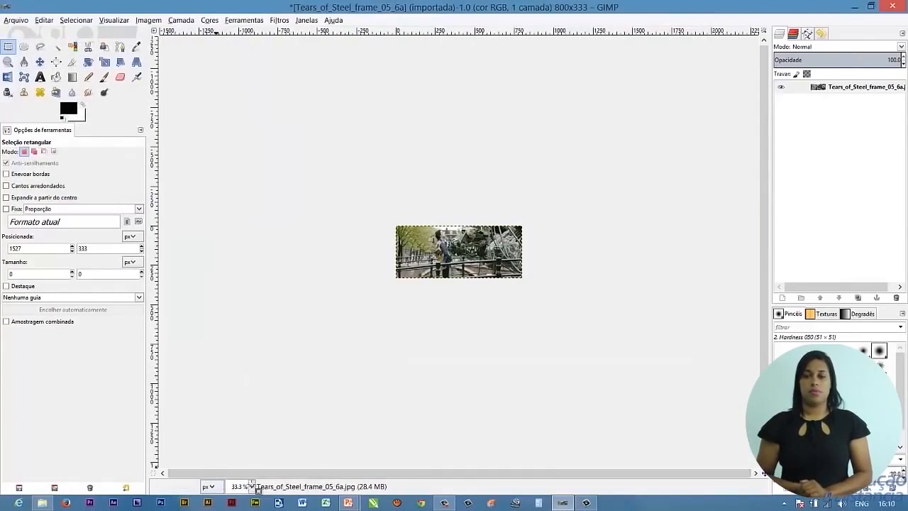
# Step: Examine the Save As dialog with its proposed .xcf file name and close it without saving
pyautogui.click(25, 30)
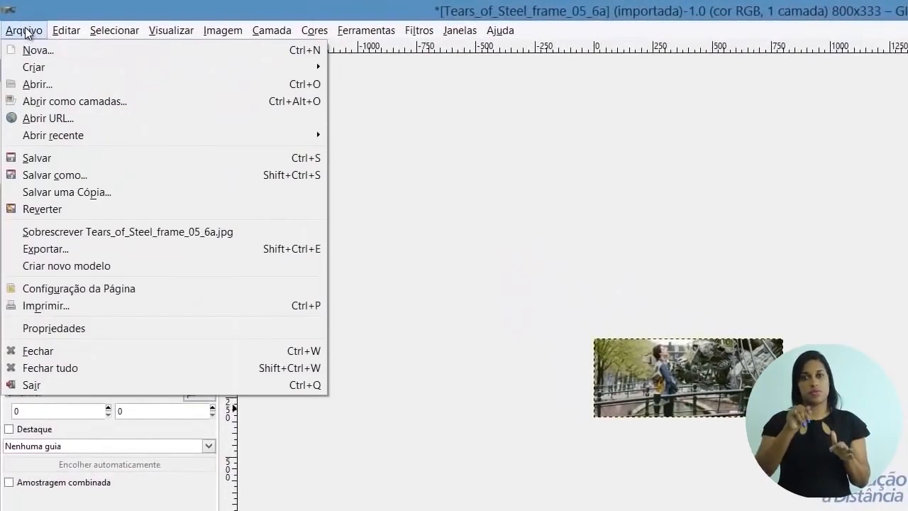
pyautogui.click(185, 176)
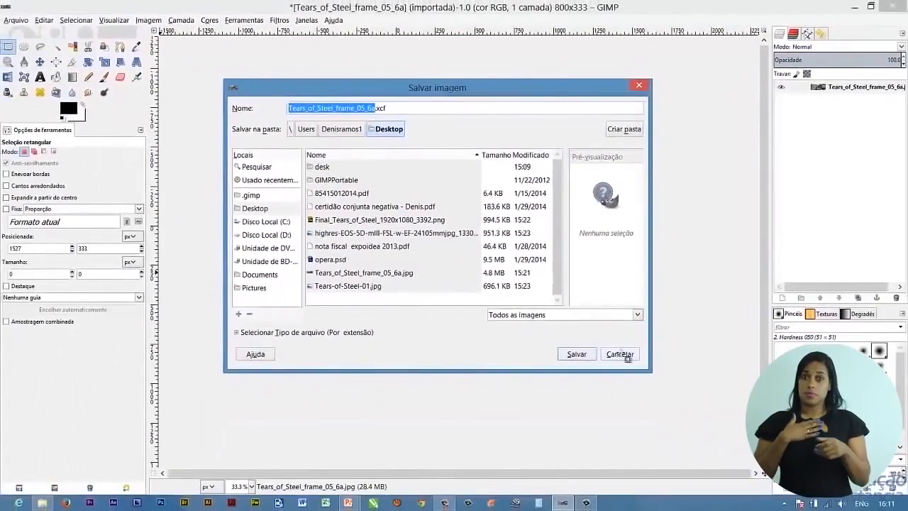
pyautogui.click(627, 358)
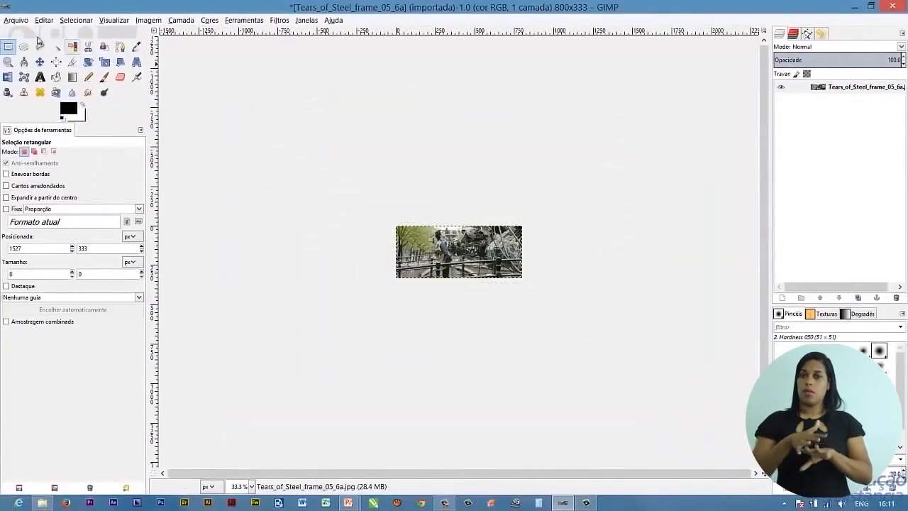
# Step: Open the image export dialog and move it clear of the tool options
pyautogui.click(16, 20)
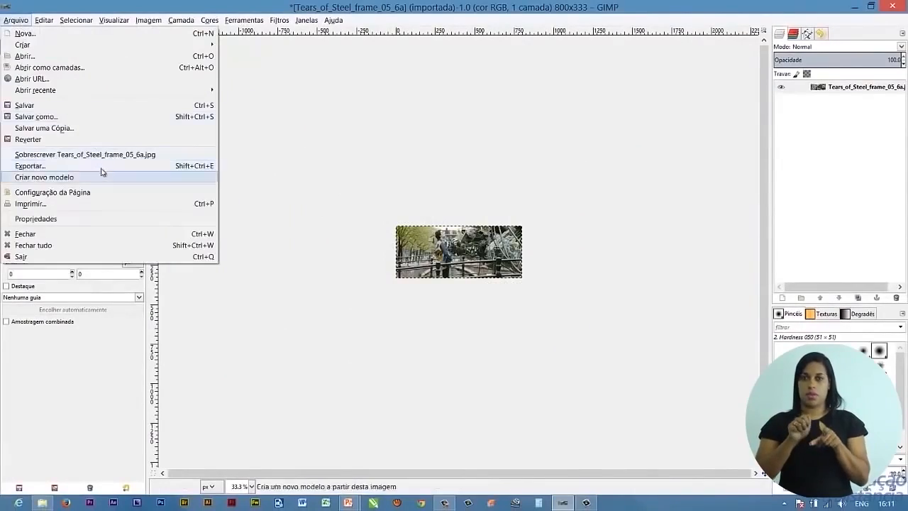
pyautogui.click(101, 169)
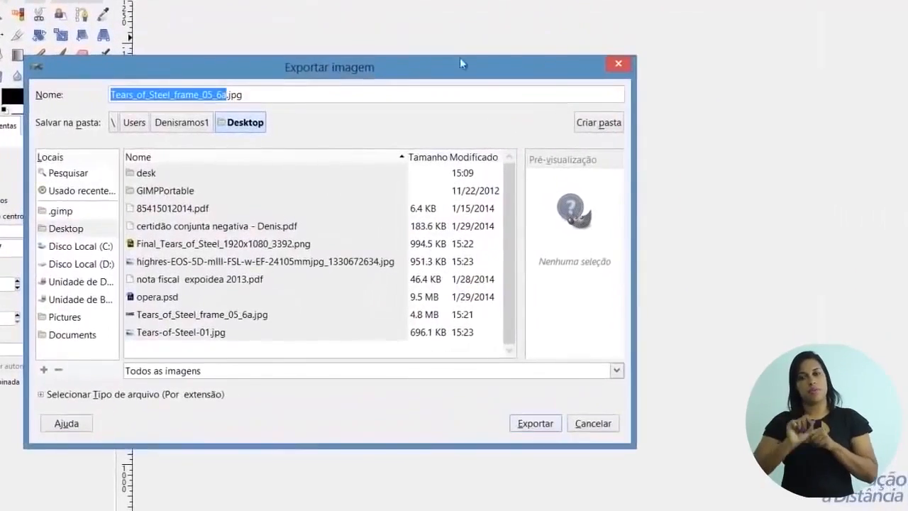
pyautogui.moveTo(305, 80); pyautogui.dragTo(493, 97)
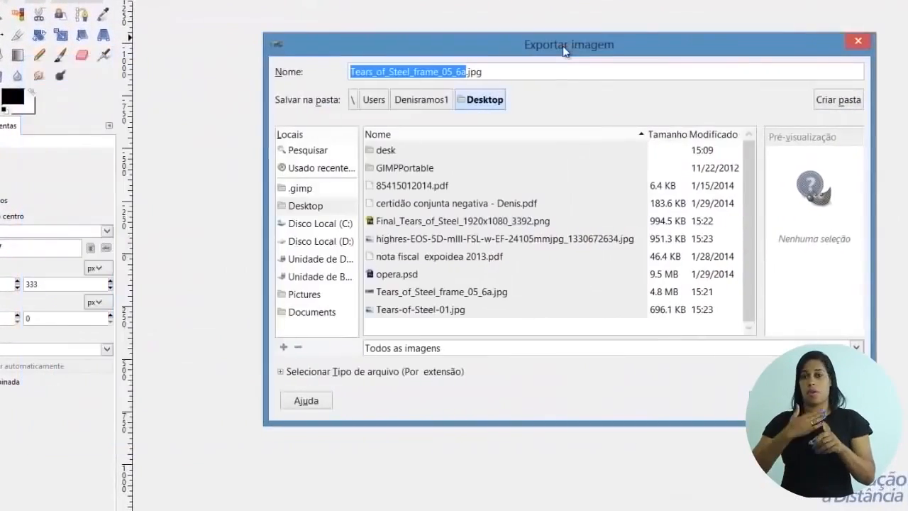
# Step: Look through the export file types, including GIF, JPEG and PNG, and collapse the list again
pyautogui.click(282, 372)
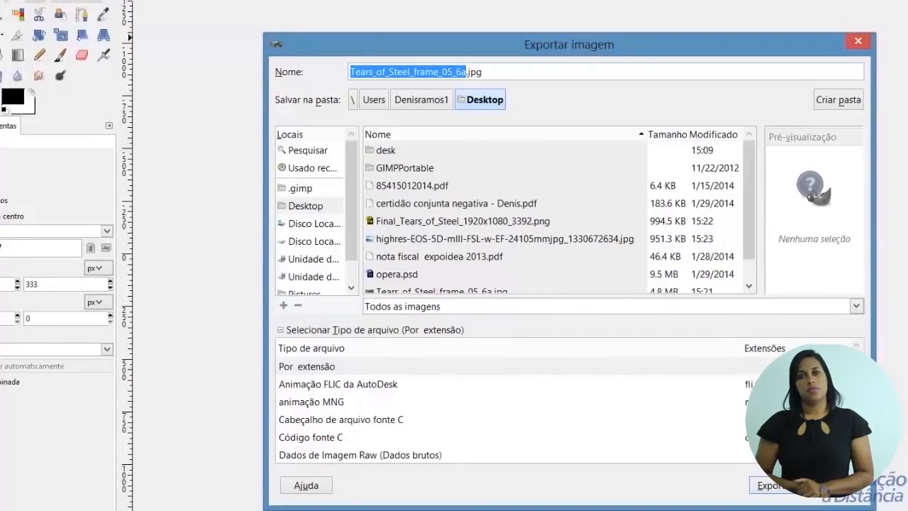
pyautogui.scroll(-3, 511, 404)
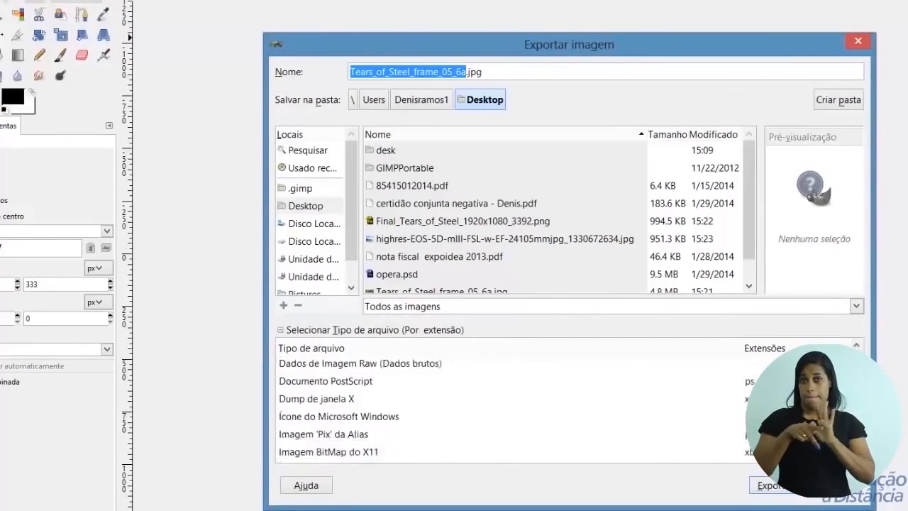
pyautogui.scroll(-2, 361, 410)
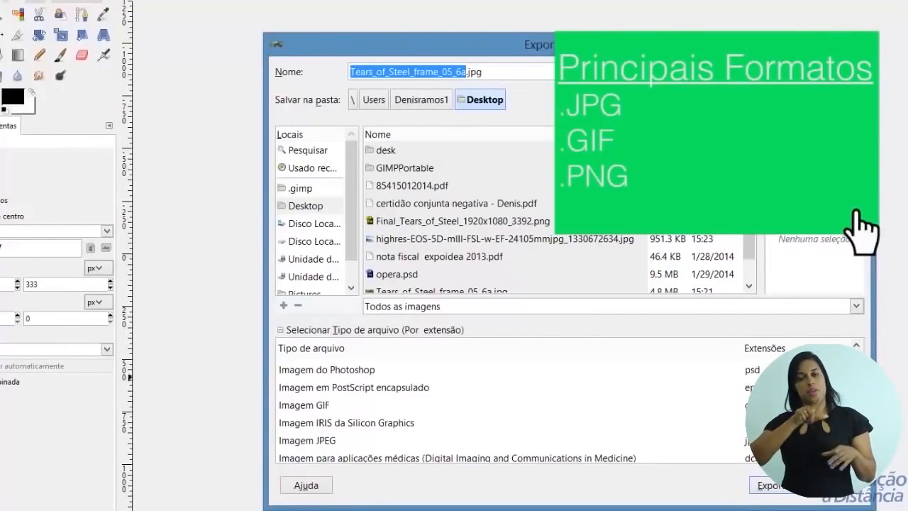
pyautogui.scroll(-2, 581, 417)
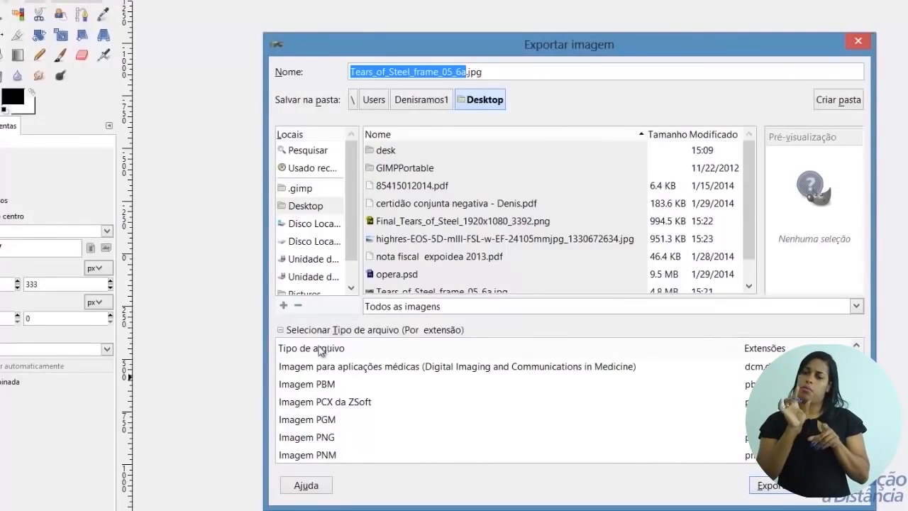
pyautogui.click(280, 331)
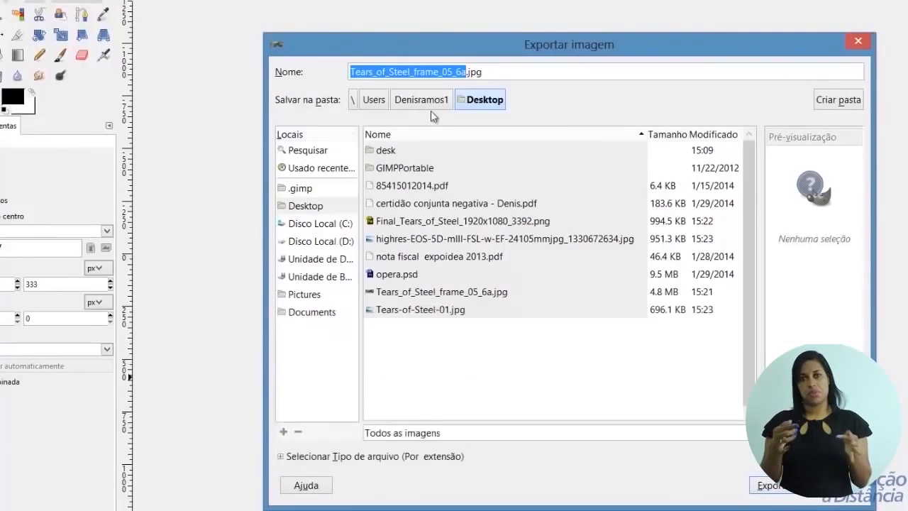
# Step: Name the export file imagem_800, keeping its .jpg extension
pyautogui.click(470, 71)
pyautogui.moveTo(469, 72); pyautogui.dragTo(438, 72)
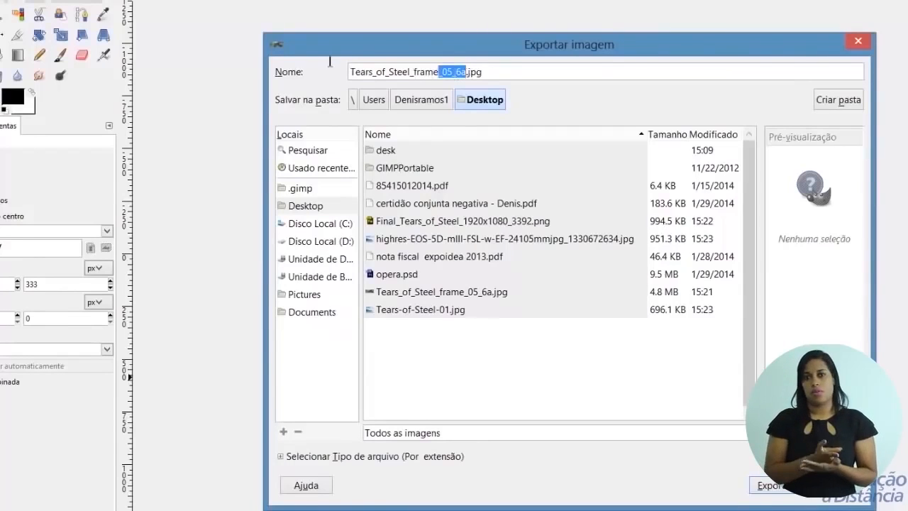
pyautogui.moveTo(333, 62); pyautogui.dragTo(315, 55)
pyautogui.write('imAG')
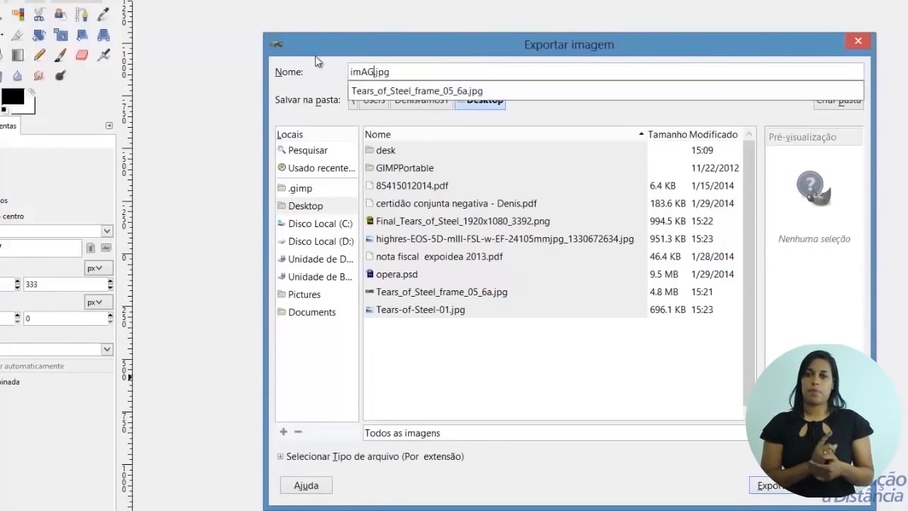
pyautogui.press('BackSpace')
pyautogui.press('BackSpace')
pyautogui.press('BackSpace')
pyautogui.press('BackSpace')
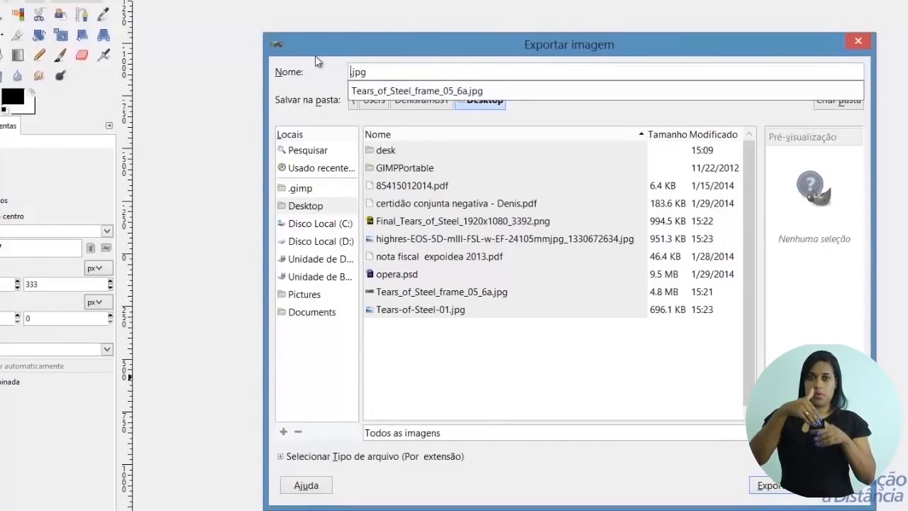
pyautogui.write('IMAGEM')
pyautogui.press('BackSpace')
pyautogui.press('BackSpace')
pyautogui.press('BackSpace')
pyautogui.press('BackSpace')
pyautogui.press('BackSpace')
pyautogui.press('BackSpace')
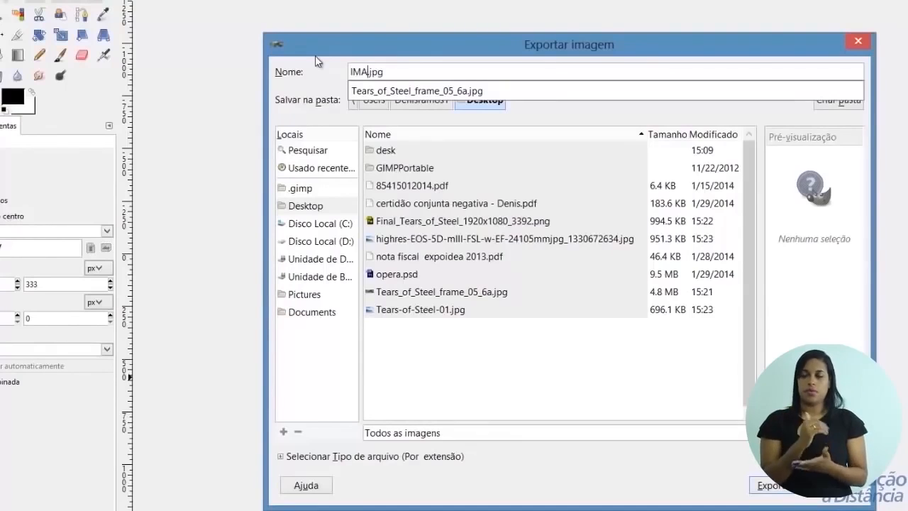
pyautogui.write('imagem')
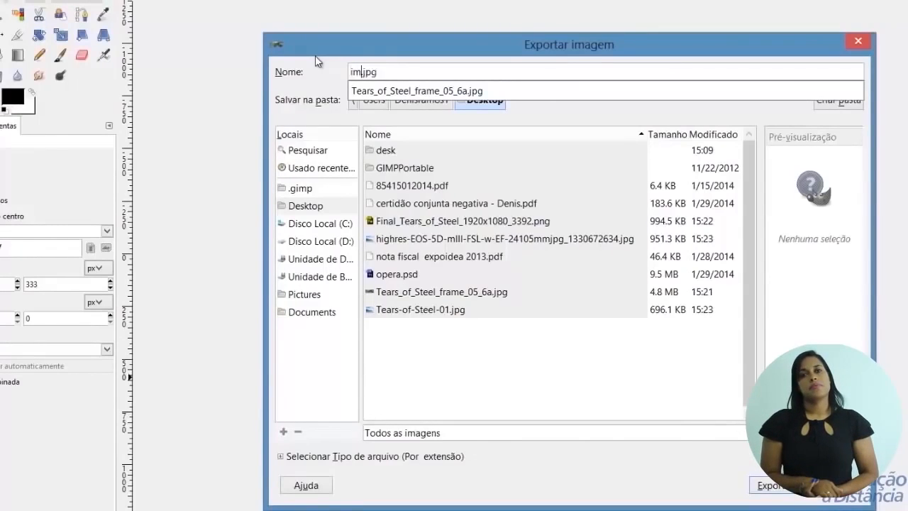
pyautogui.write('_800')
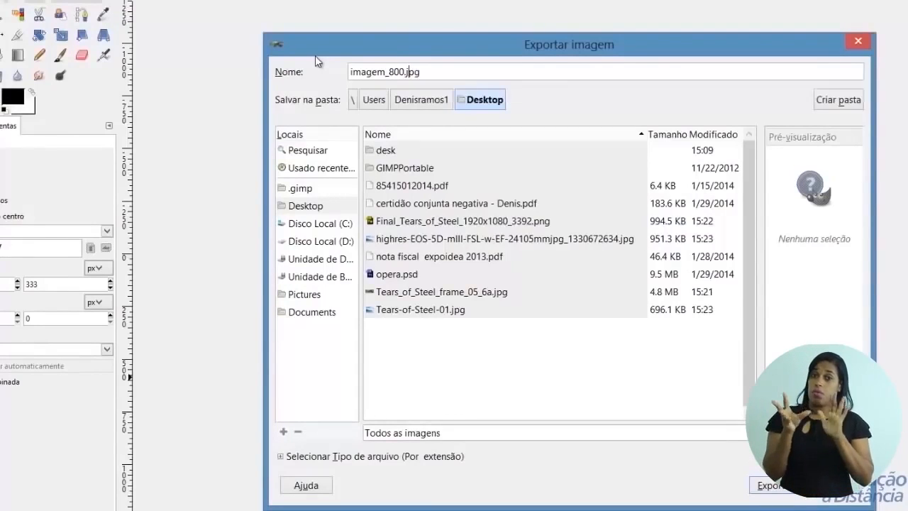
# Step: Replace the export file's extension with .png
pyautogui.hotkey('shift', 'Right')
pyautogui.hotkey('shift', 'Right')
pyautogui.hotkey('shift', 'Right')
pyautogui.hotkey('shift', 'Right')
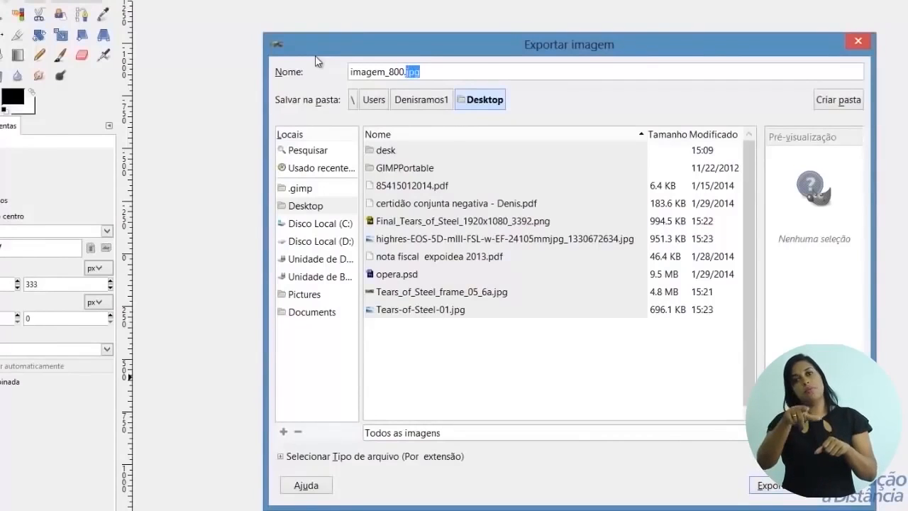
pyautogui.write('.png')
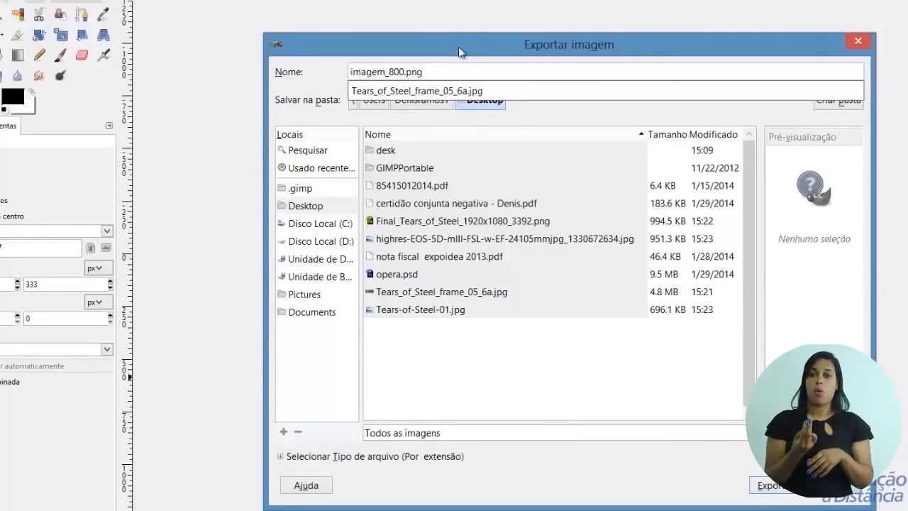
# Step: Set the export file's extension back to .jpg and proceed to the JPEG export options
pyautogui.press('BackSpace')
pyautogui.press('BackSpace')
pyautogui.press('BackSpace')
pyautogui.write('jpg')
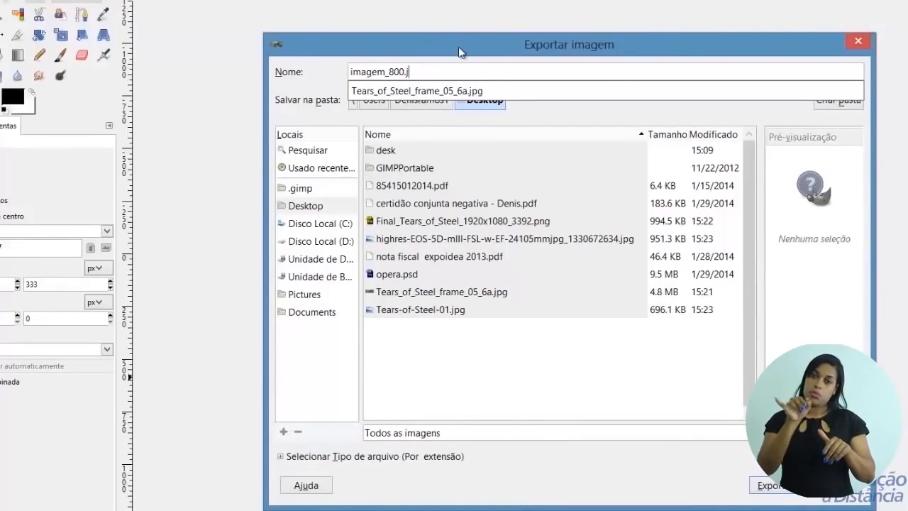
pyautogui.click(519, 402)
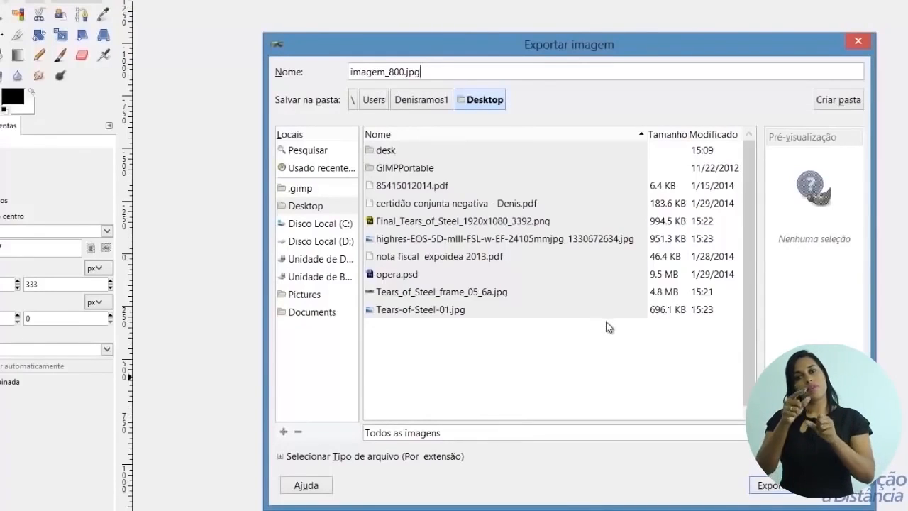
pyautogui.click(773, 486)
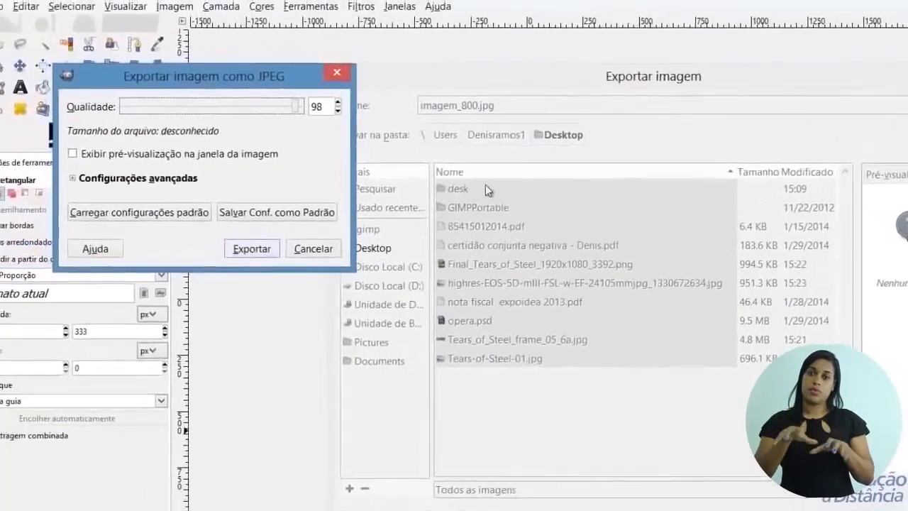
# Step: Try the maximum JPEG quality of 100, set it to 80 and export the image
pyautogui.moveTo(206, 76); pyautogui.dragTo(575, 209)
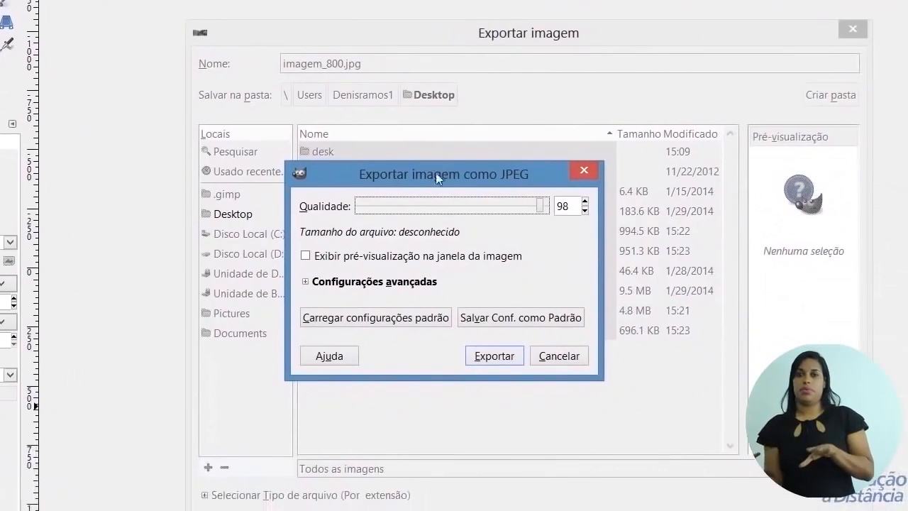
pyautogui.moveTo(527, 204); pyautogui.dragTo(551, 204)
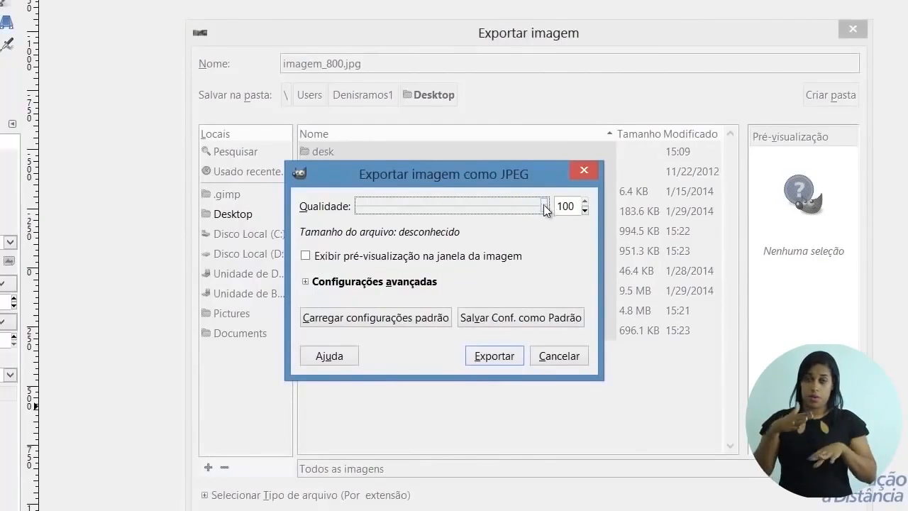
pyautogui.moveTo(547, 205); pyautogui.dragTo(506, 202)
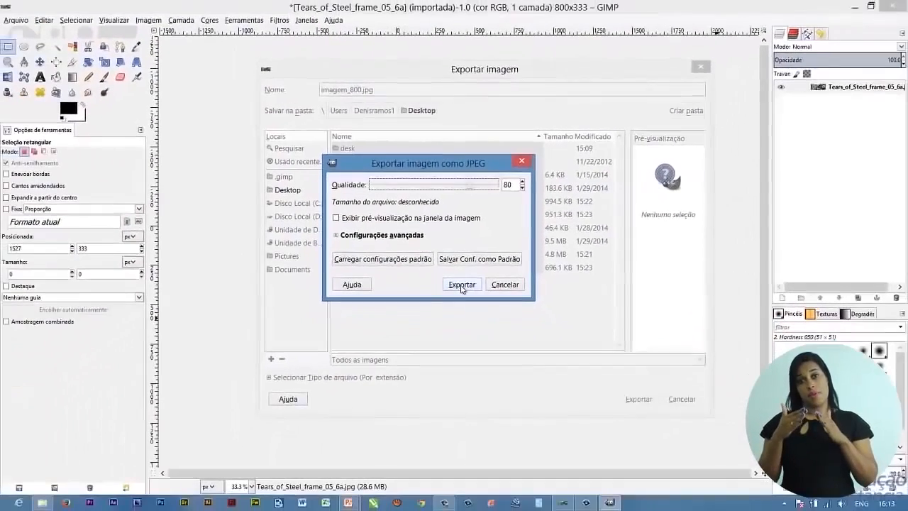
pyautogui.click(494, 357)
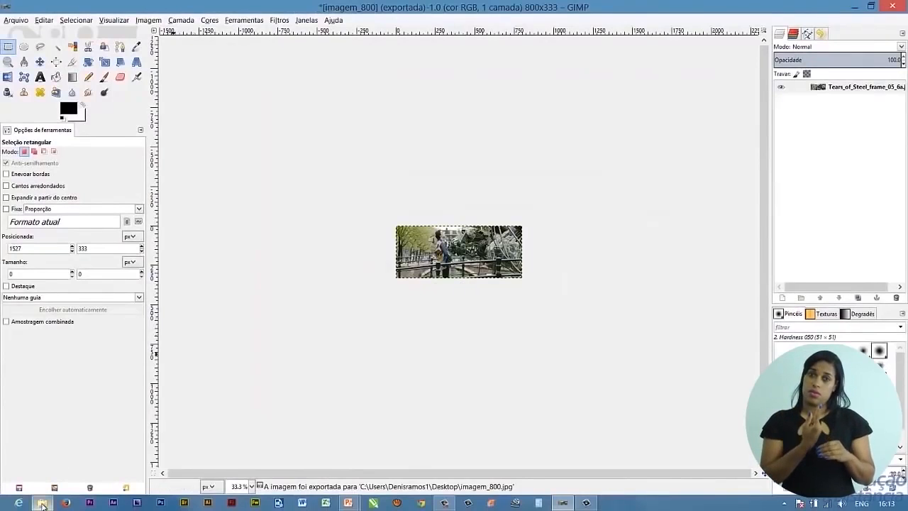
# Step: Switch to File Explorer and check the file size and dimensions of imagem_800 in the desktop folder
pyautogui.click(42, 504)
pyautogui.click(58, 76)
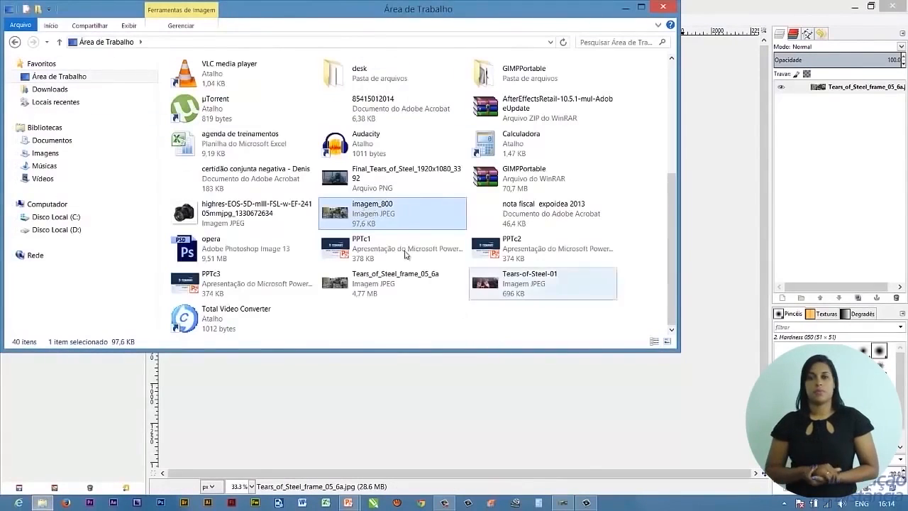
pyautogui.moveTo(383, 208)
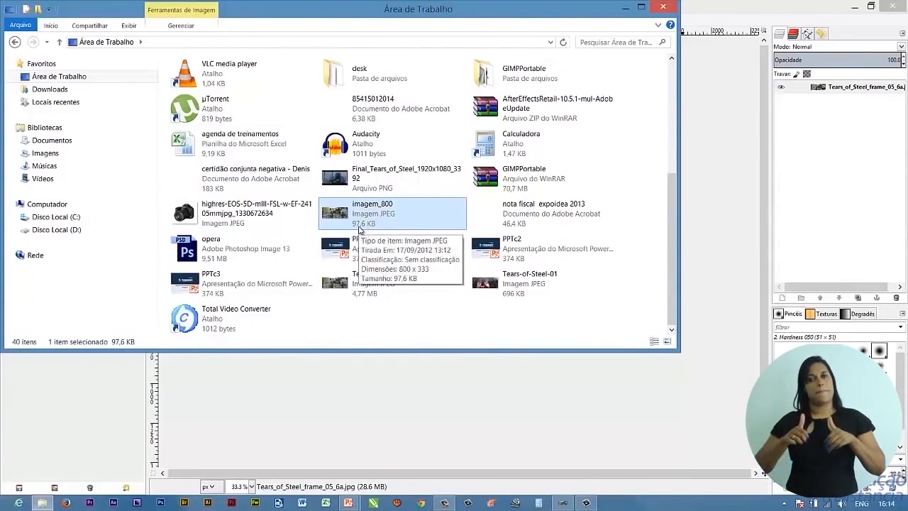
pyautogui.doubleClick(360, 229)
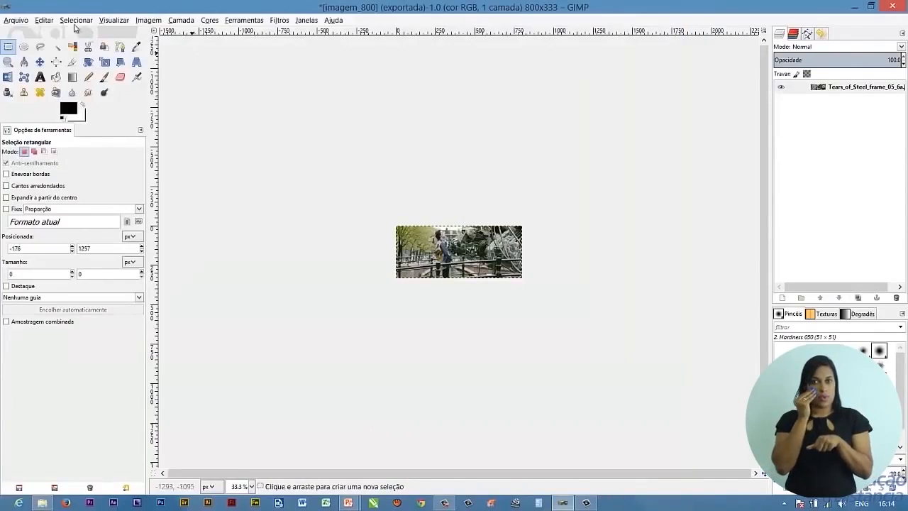
# Step: Start another export of the image under the name imagem_800_65.jpg
pyautogui.click(17, 20)
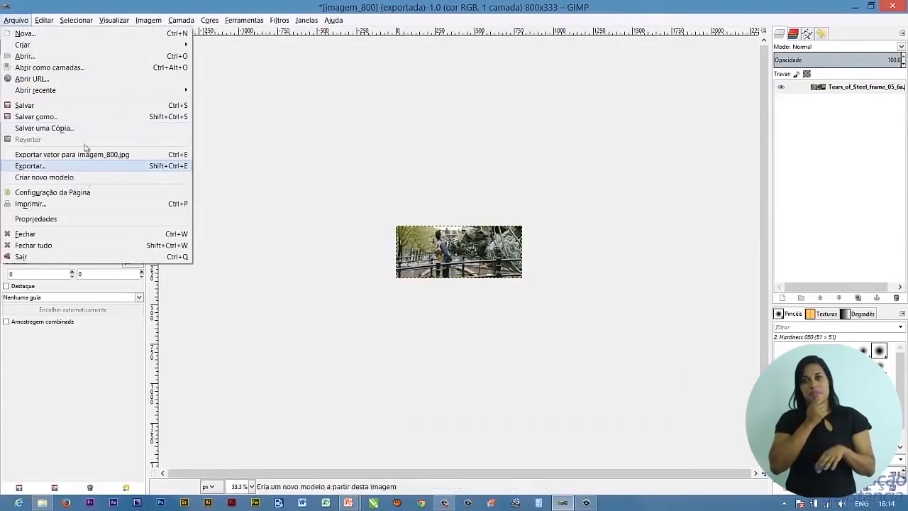
pyautogui.click(379, 243)
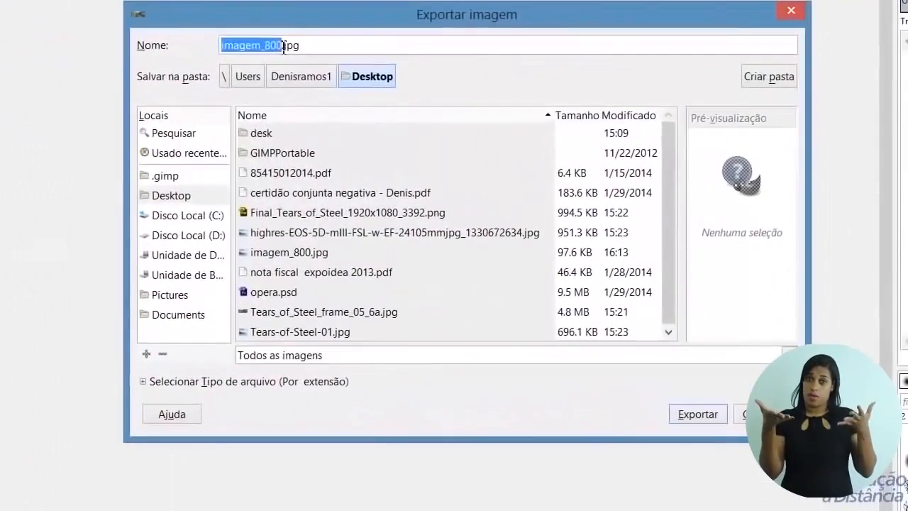
pyautogui.click(363, 90)
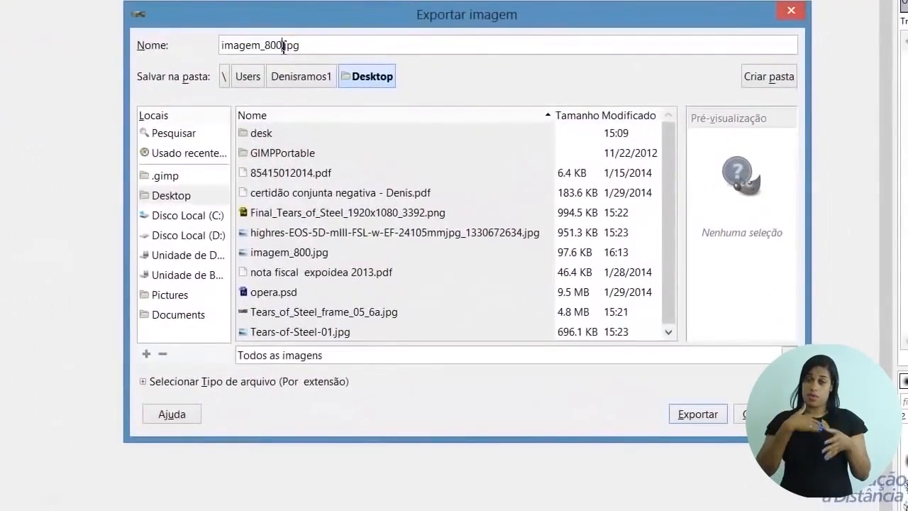
pyautogui.write('_')
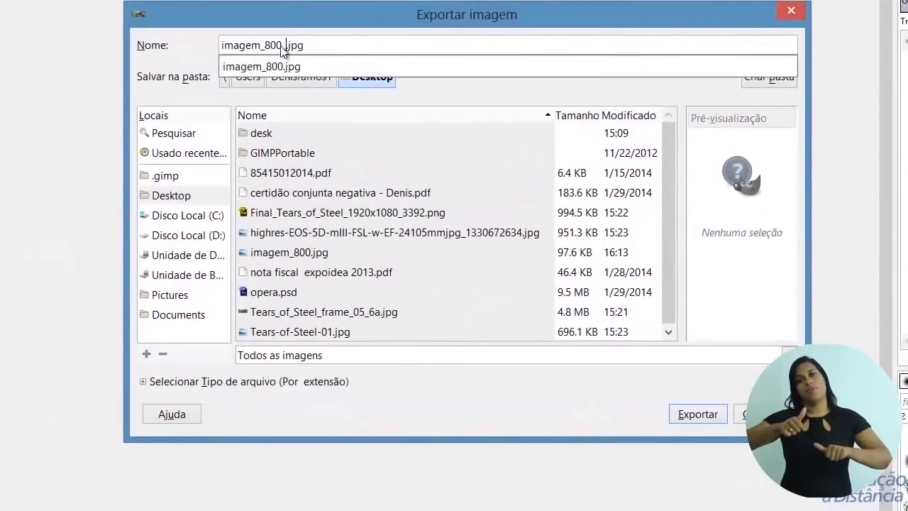
pyautogui.write('65')
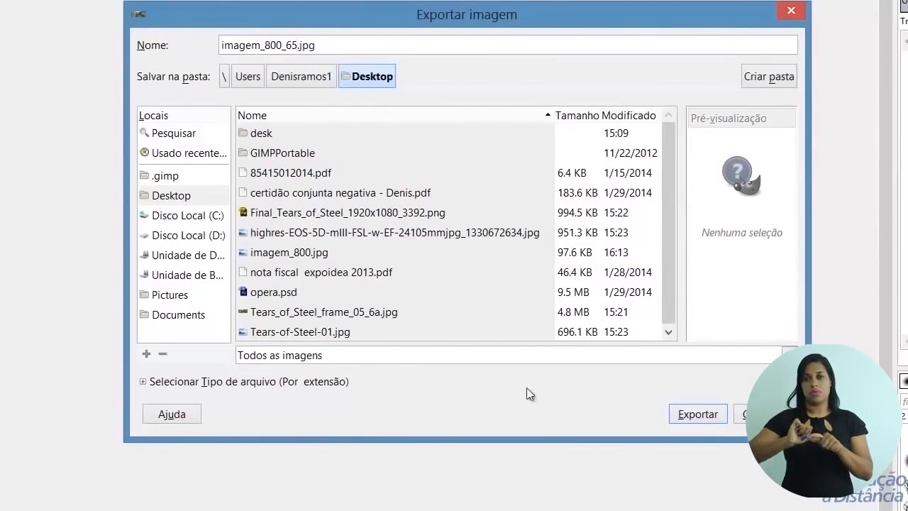
pyautogui.click(694, 415)
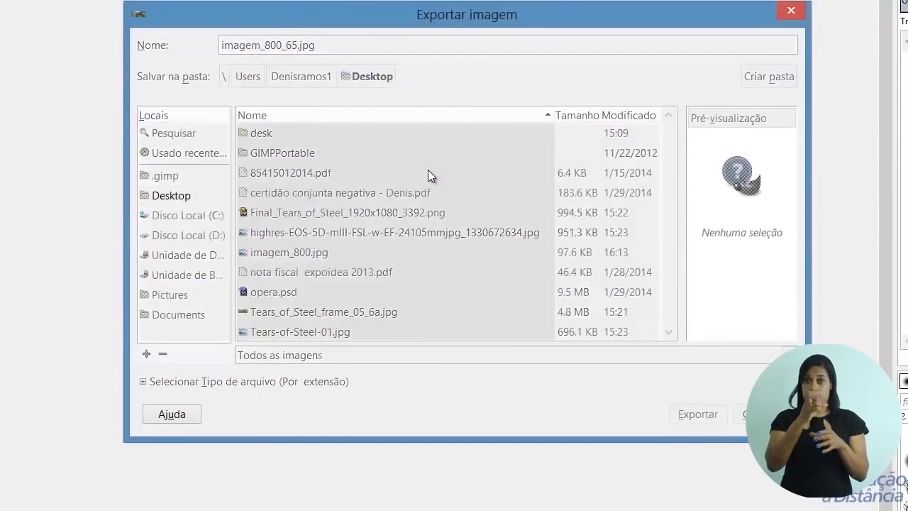
# Step: Set the JPEG quality to 65 and export the image
pyautogui.moveTo(93, 87); pyautogui.dragTo(80, 88)
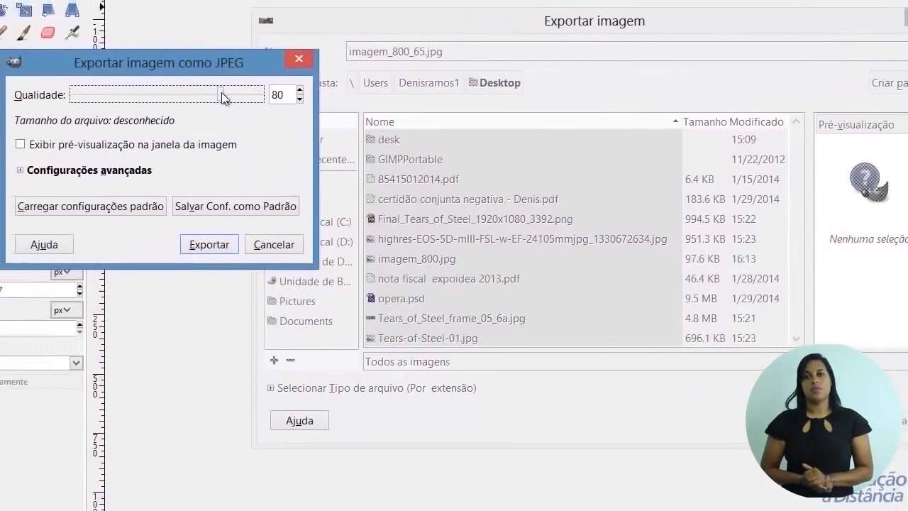
pyautogui.moveTo(254, 95); pyautogui.dragTo(242, 93)
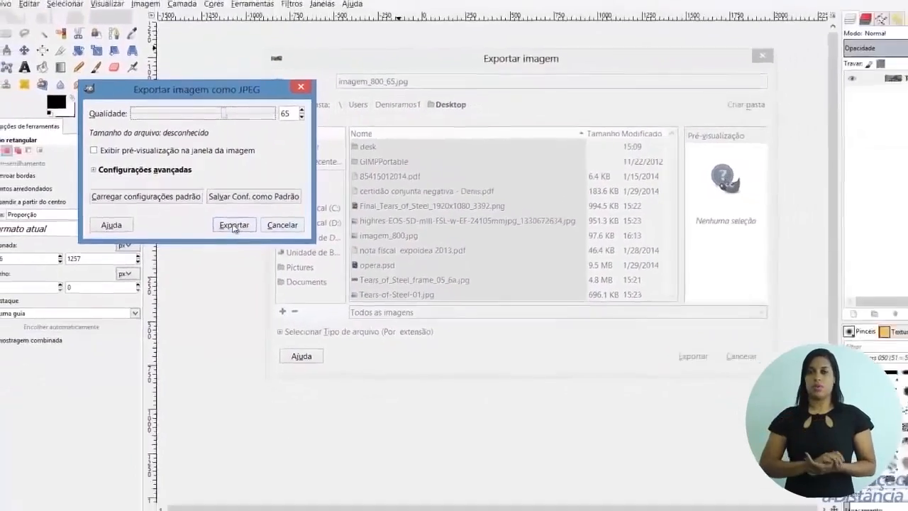
pyautogui.click(255, 247)
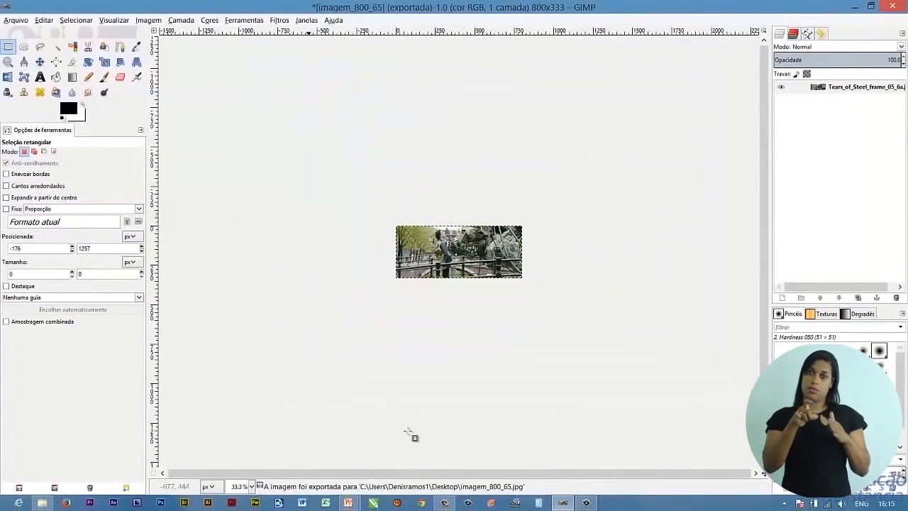
# Step: Switch to File Explorer, check the file size of imagem_800_65 and open it in the photo viewer
pyautogui.click(44, 503)
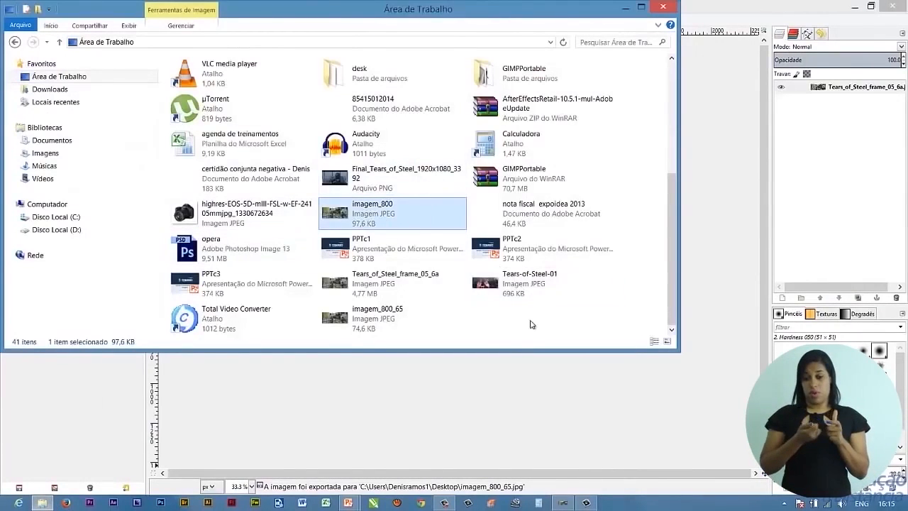
pyautogui.click(533, 325)
pyautogui.click(394, 318)
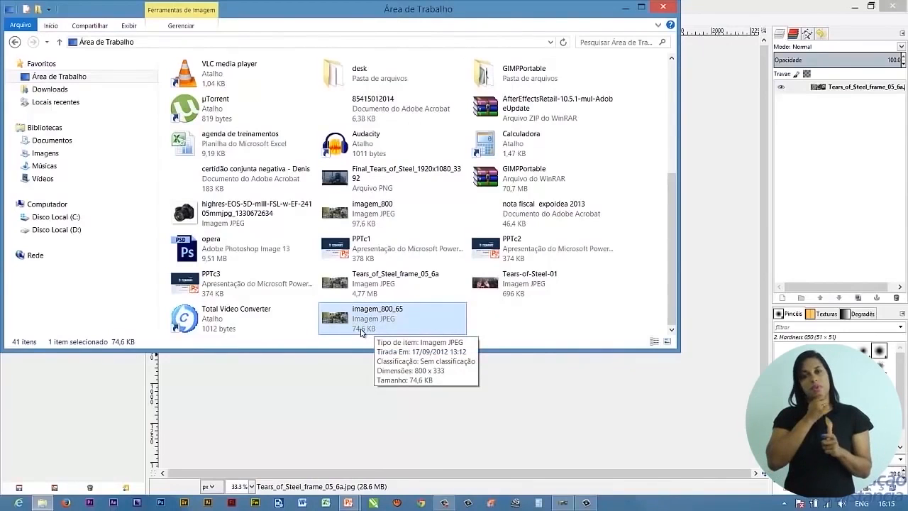
pyautogui.doubleClick(361, 332)
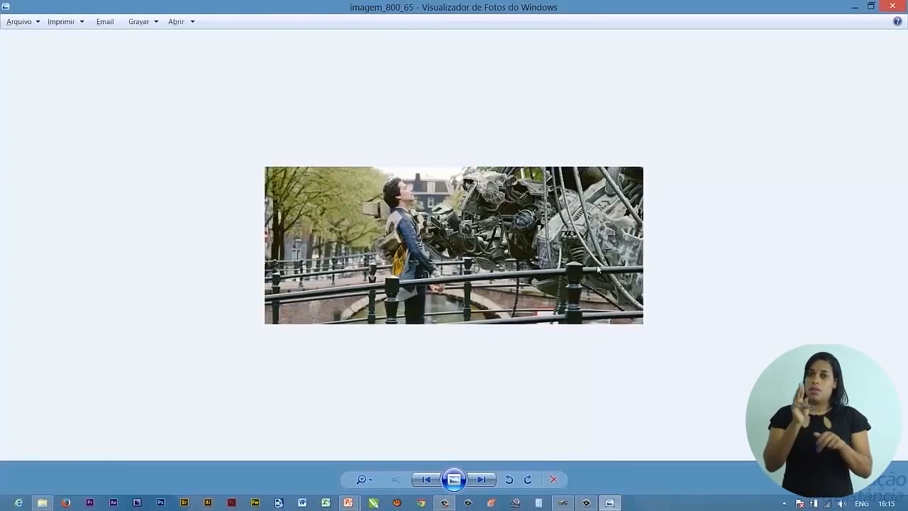
pyautogui.hotkey('alt', 'Tab')
pyautogui.hotkey('alt', 'Tab')
pyautogui.hotkey('alt', 'Tab')
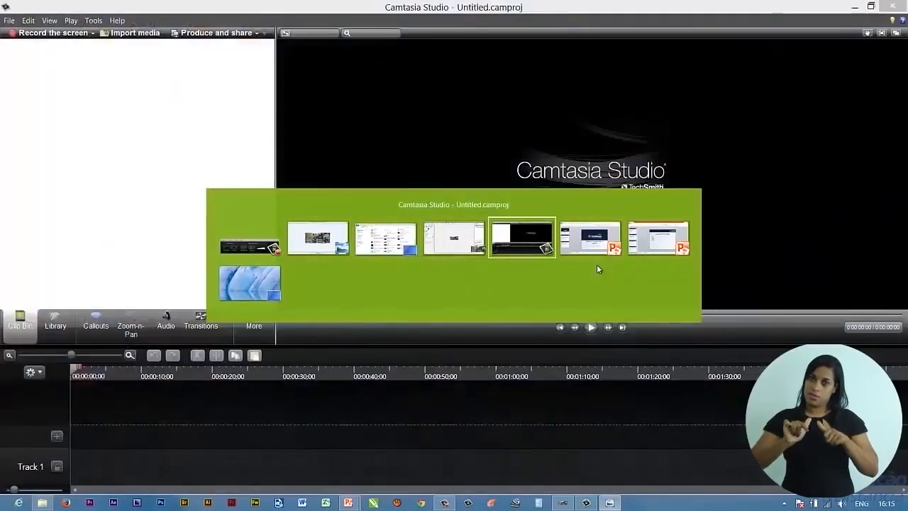
pyautogui.hotkey('alt', 'Tab')
pyautogui.hotkey('alt', 'Tab')
pyautogui.hotkey('alt', 'Tab')
pyautogui.hotkey('alt', 'Tab')
pyautogui.hotkey('alt', 'Tab')
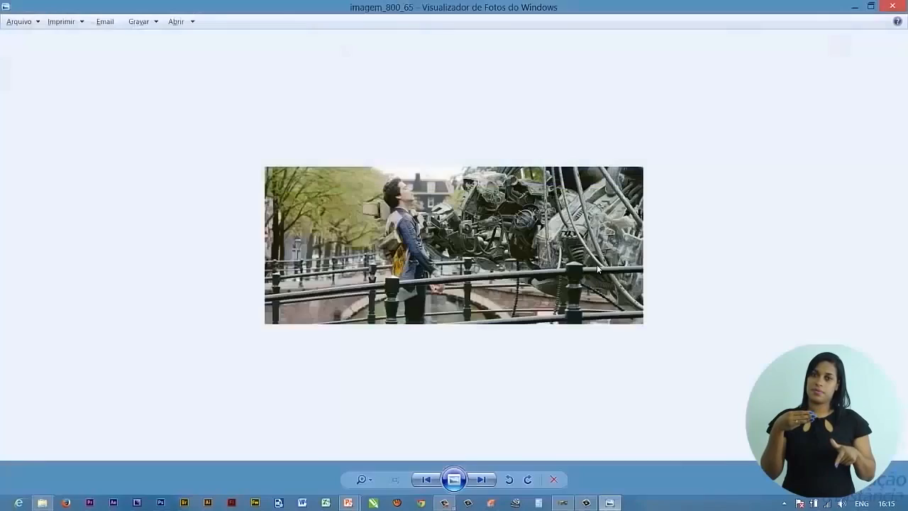